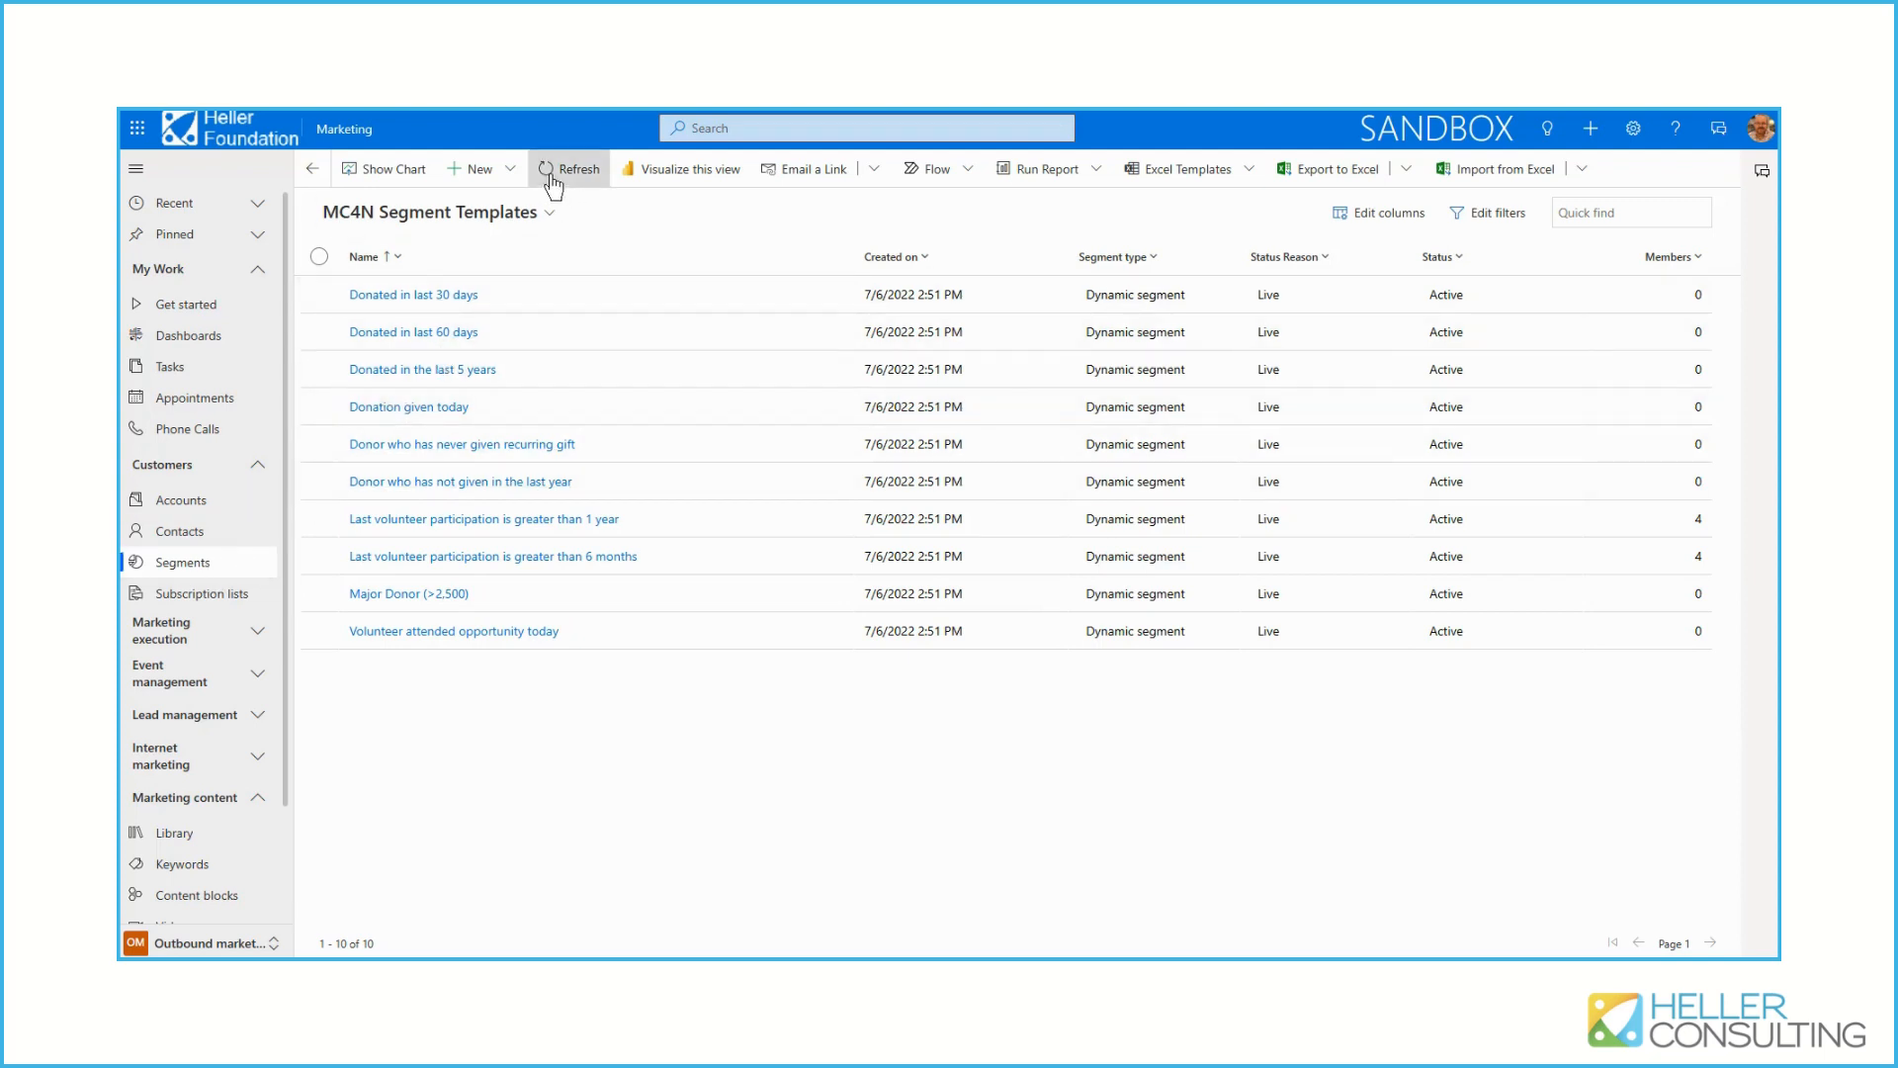
# Create a dynamic segment from the Basic profile segment template and name it "Active Contoso employees from Seattle"
pyautogui.click(514, 172)
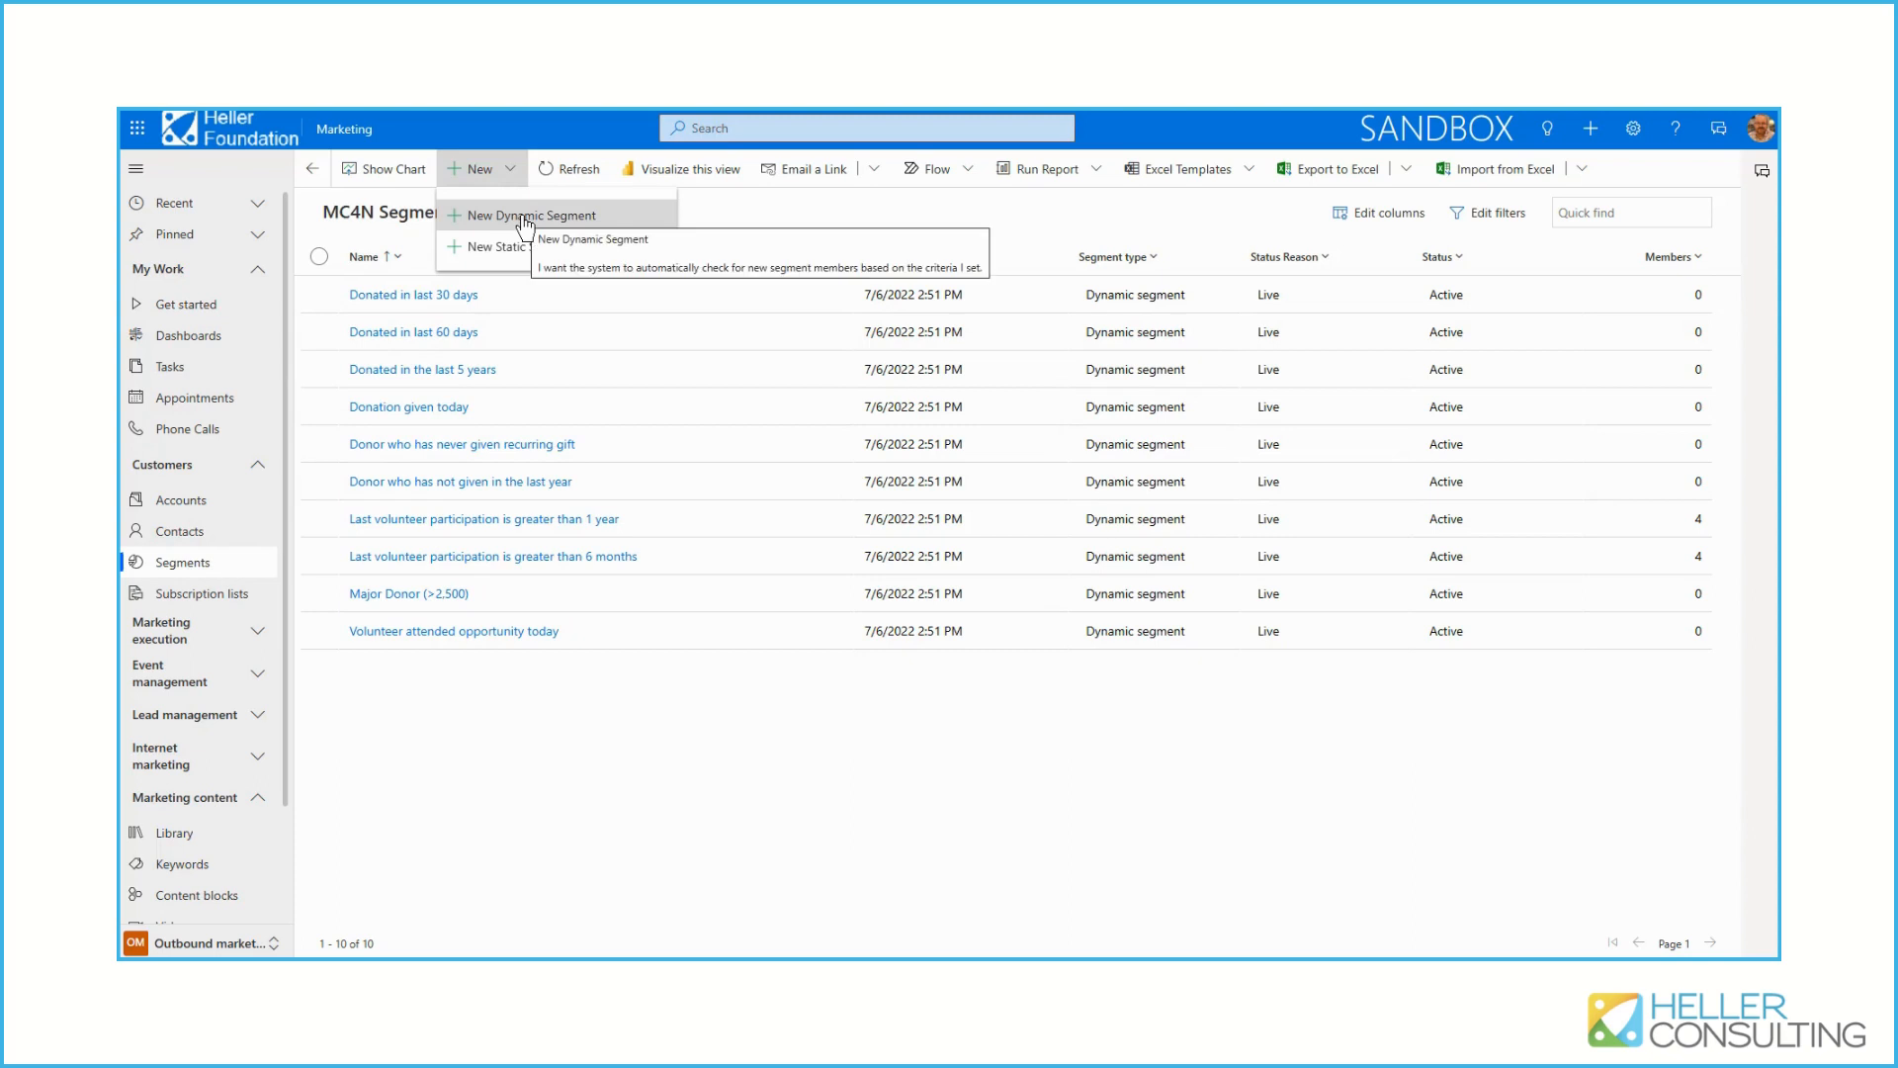
pyautogui.click(525, 217)
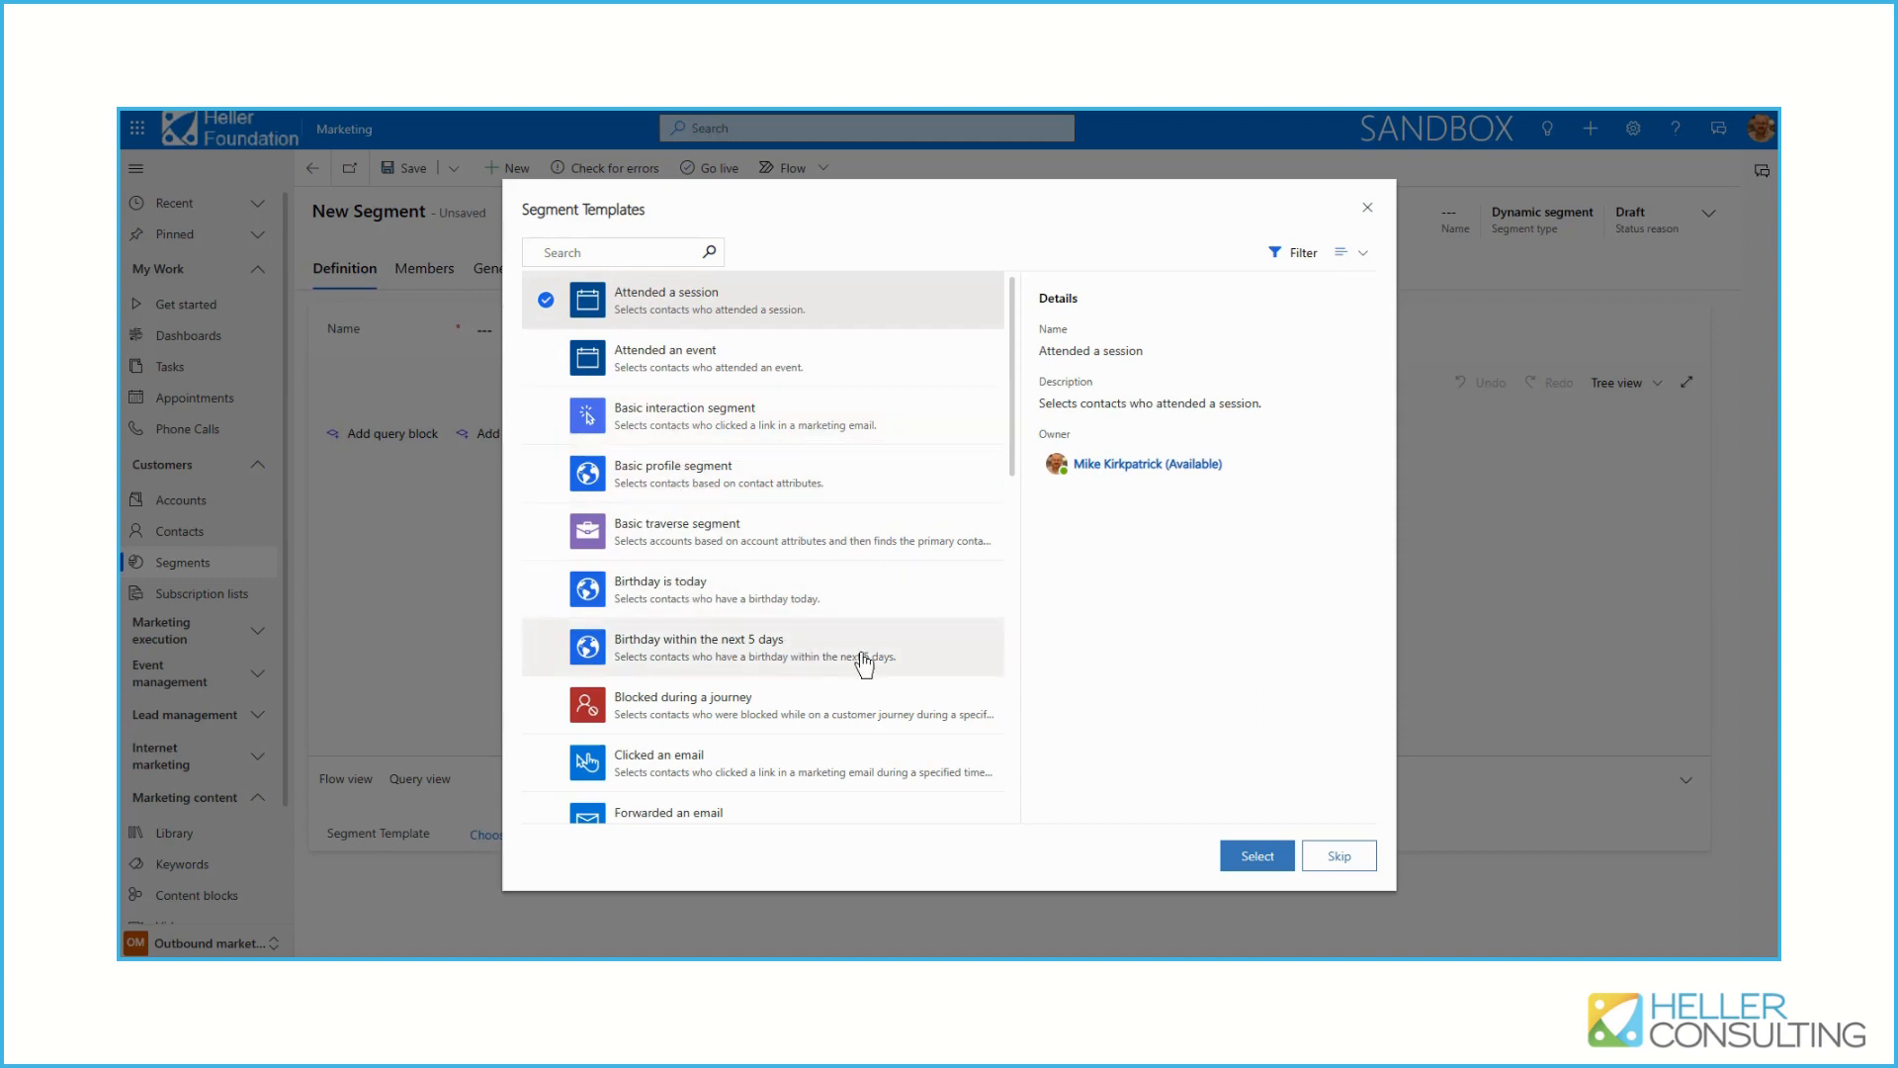
pyautogui.scroll(-3, 863, 661)
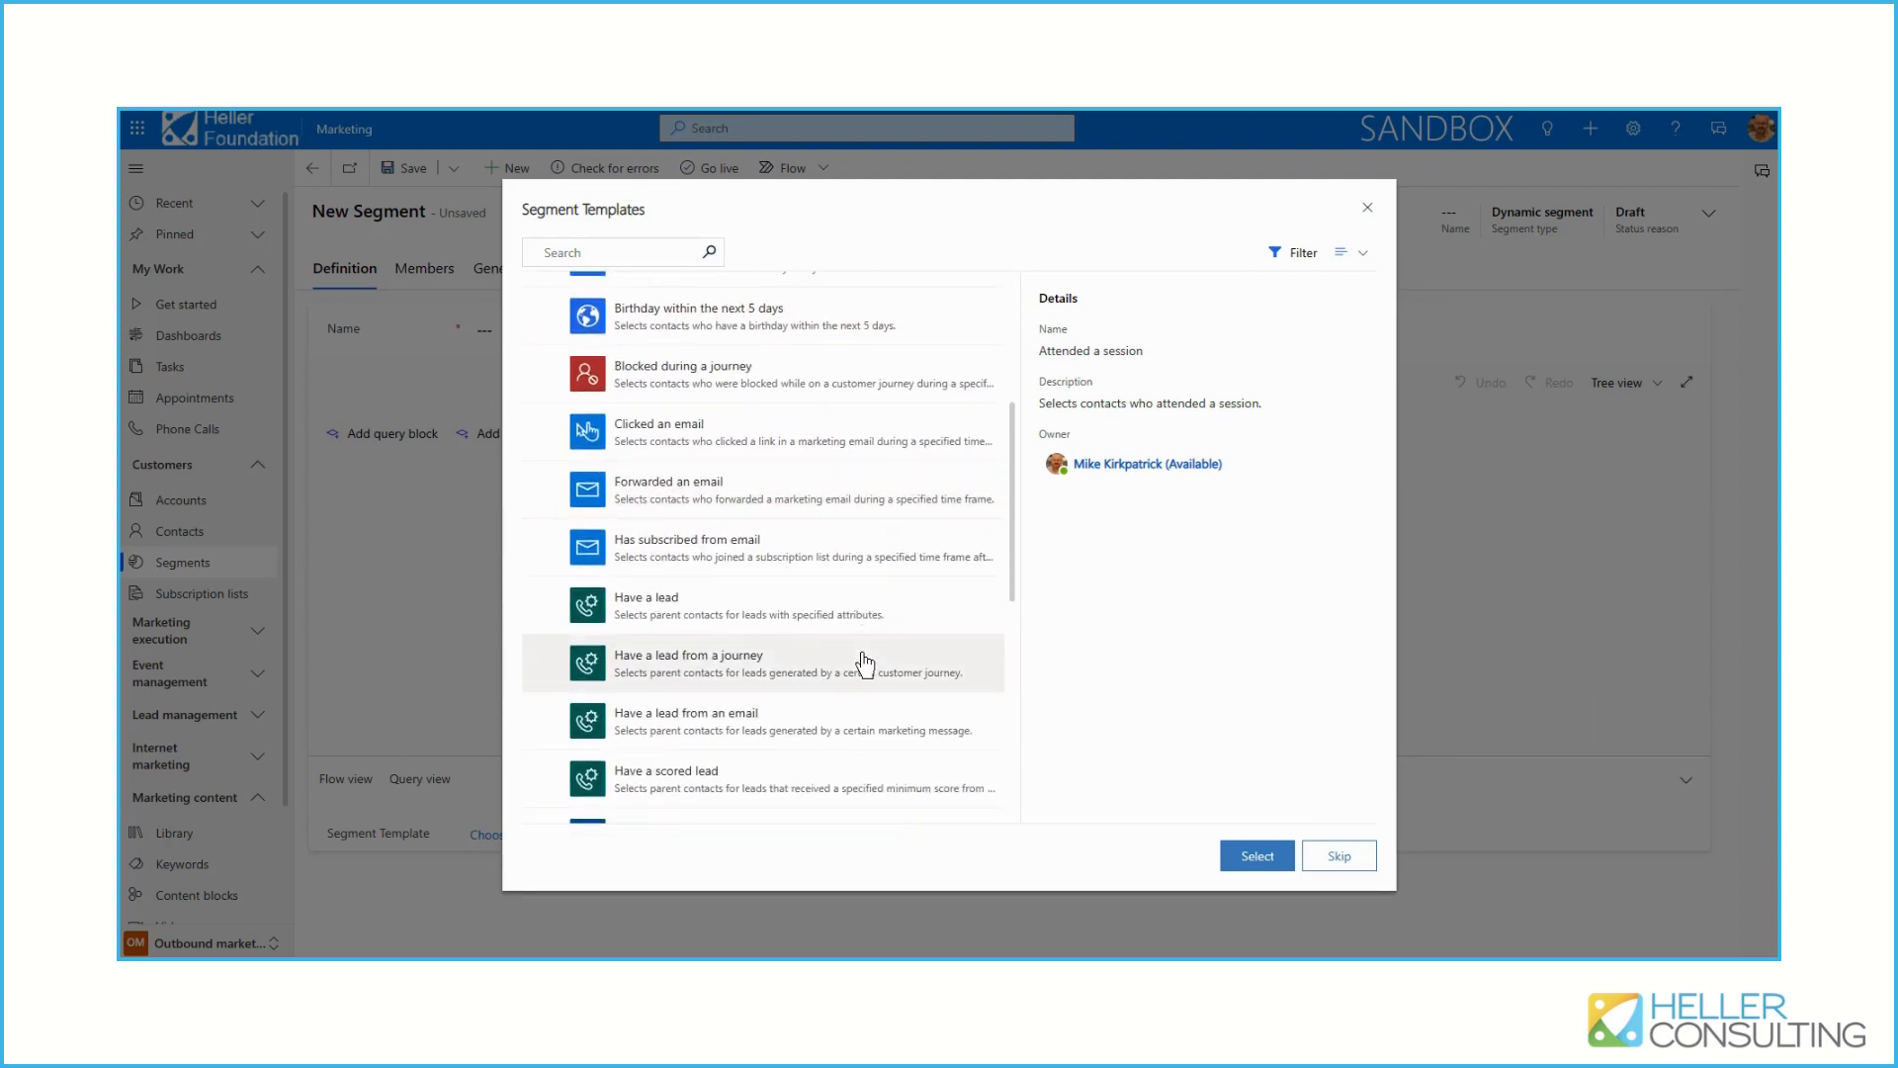
pyautogui.scroll(3, 863, 661)
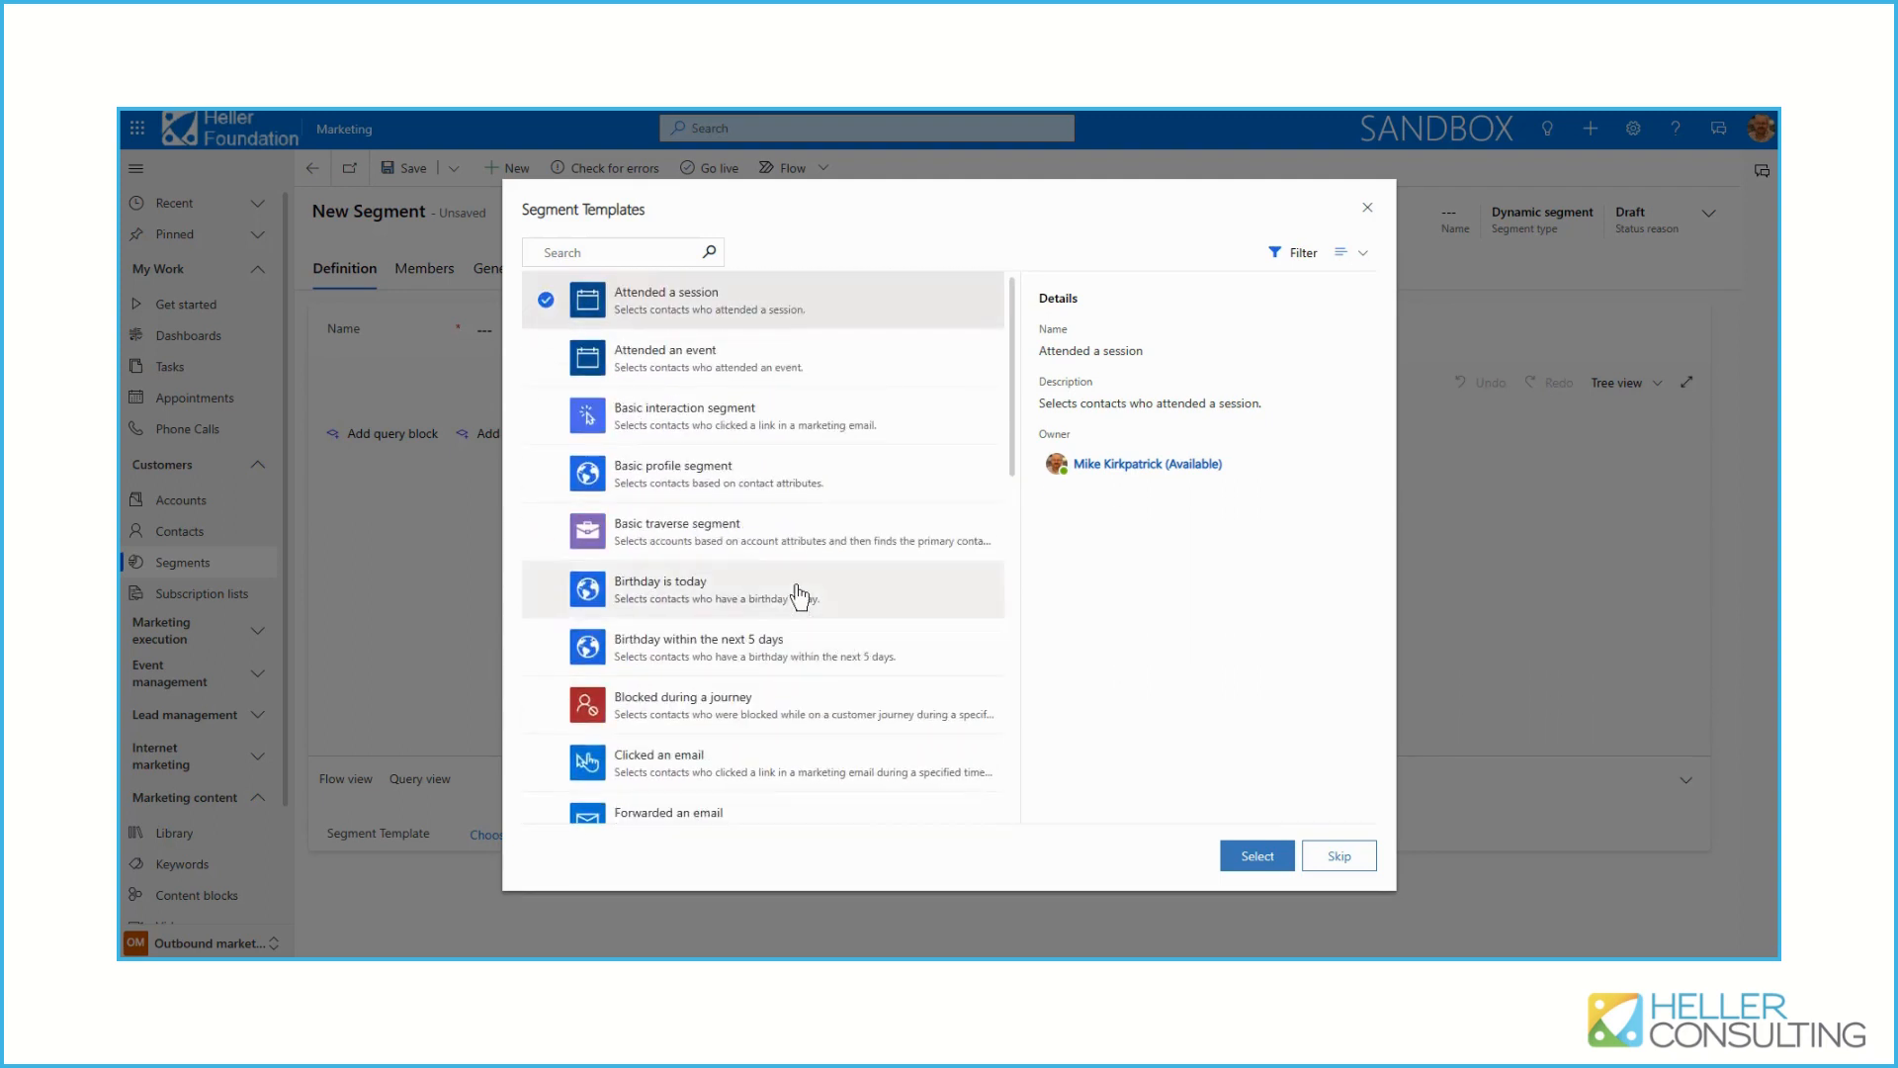
pyautogui.doubleClick(678, 481)
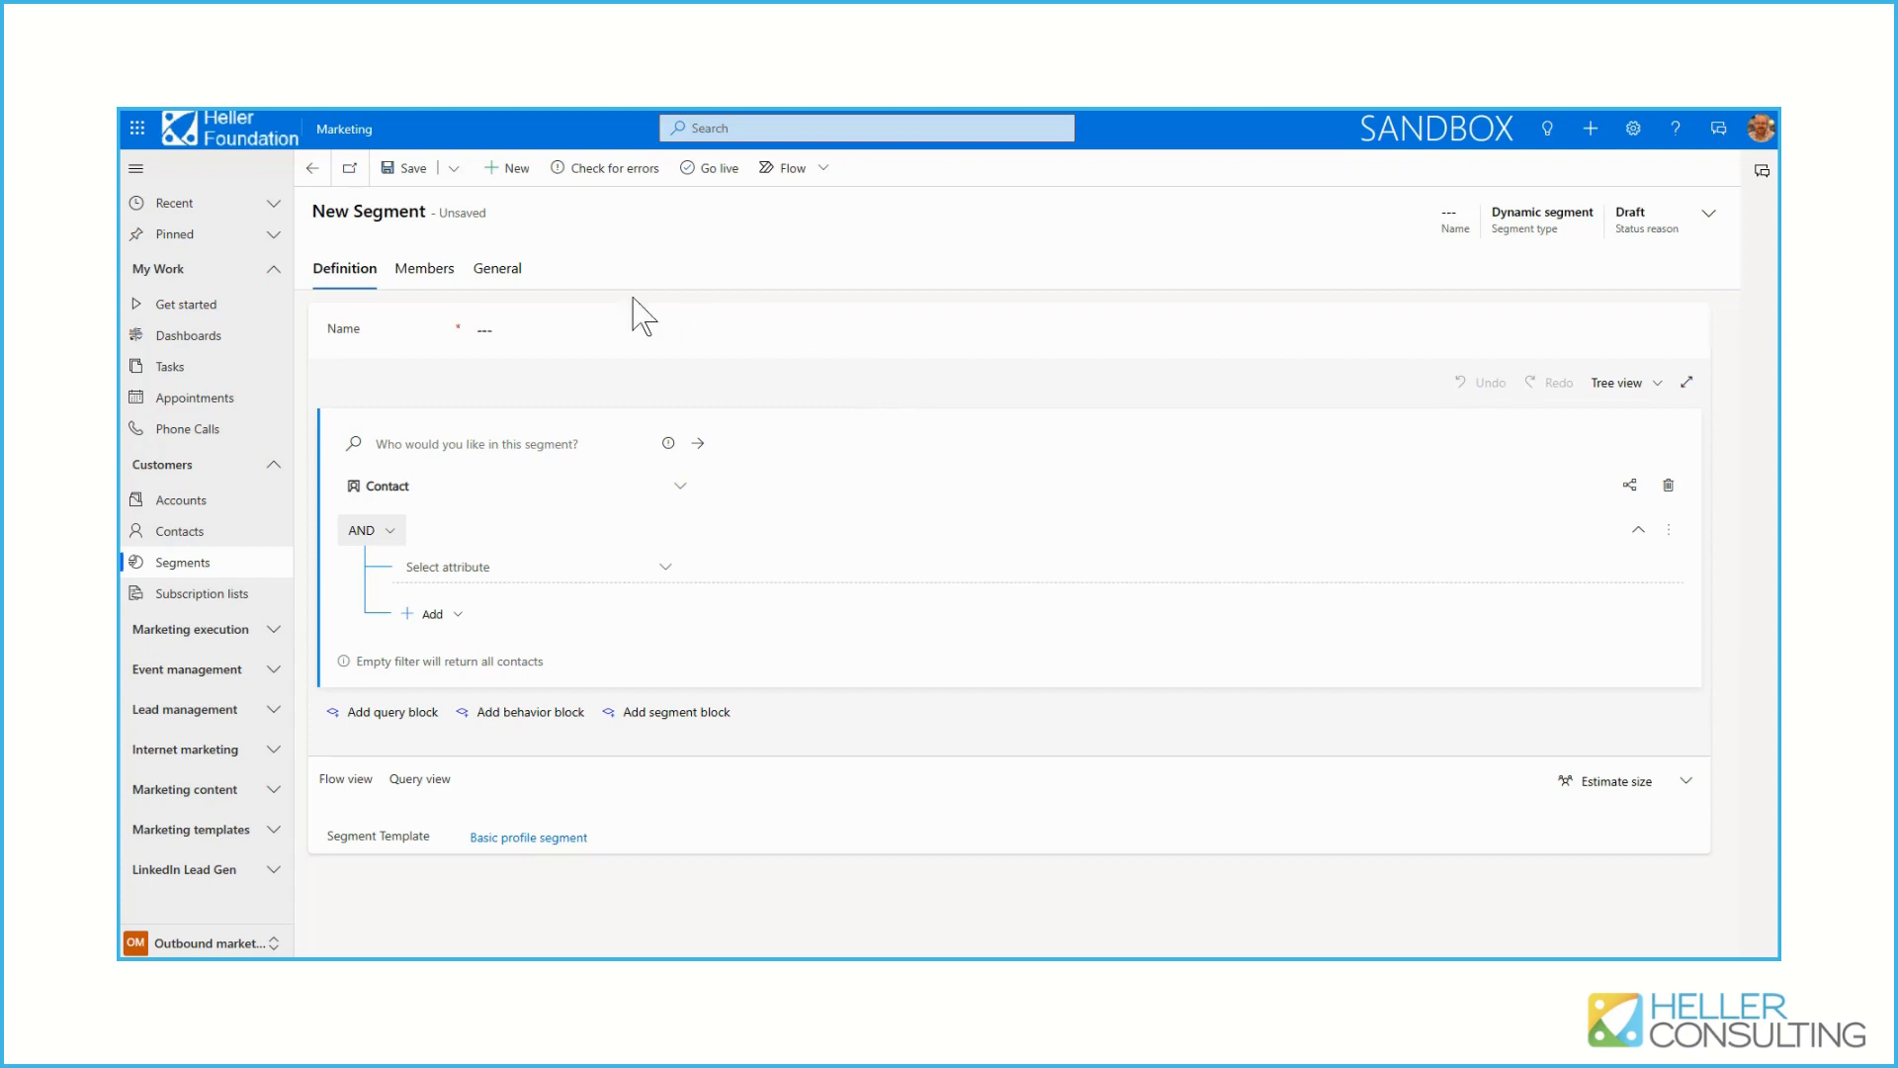
pyautogui.click(491, 329)
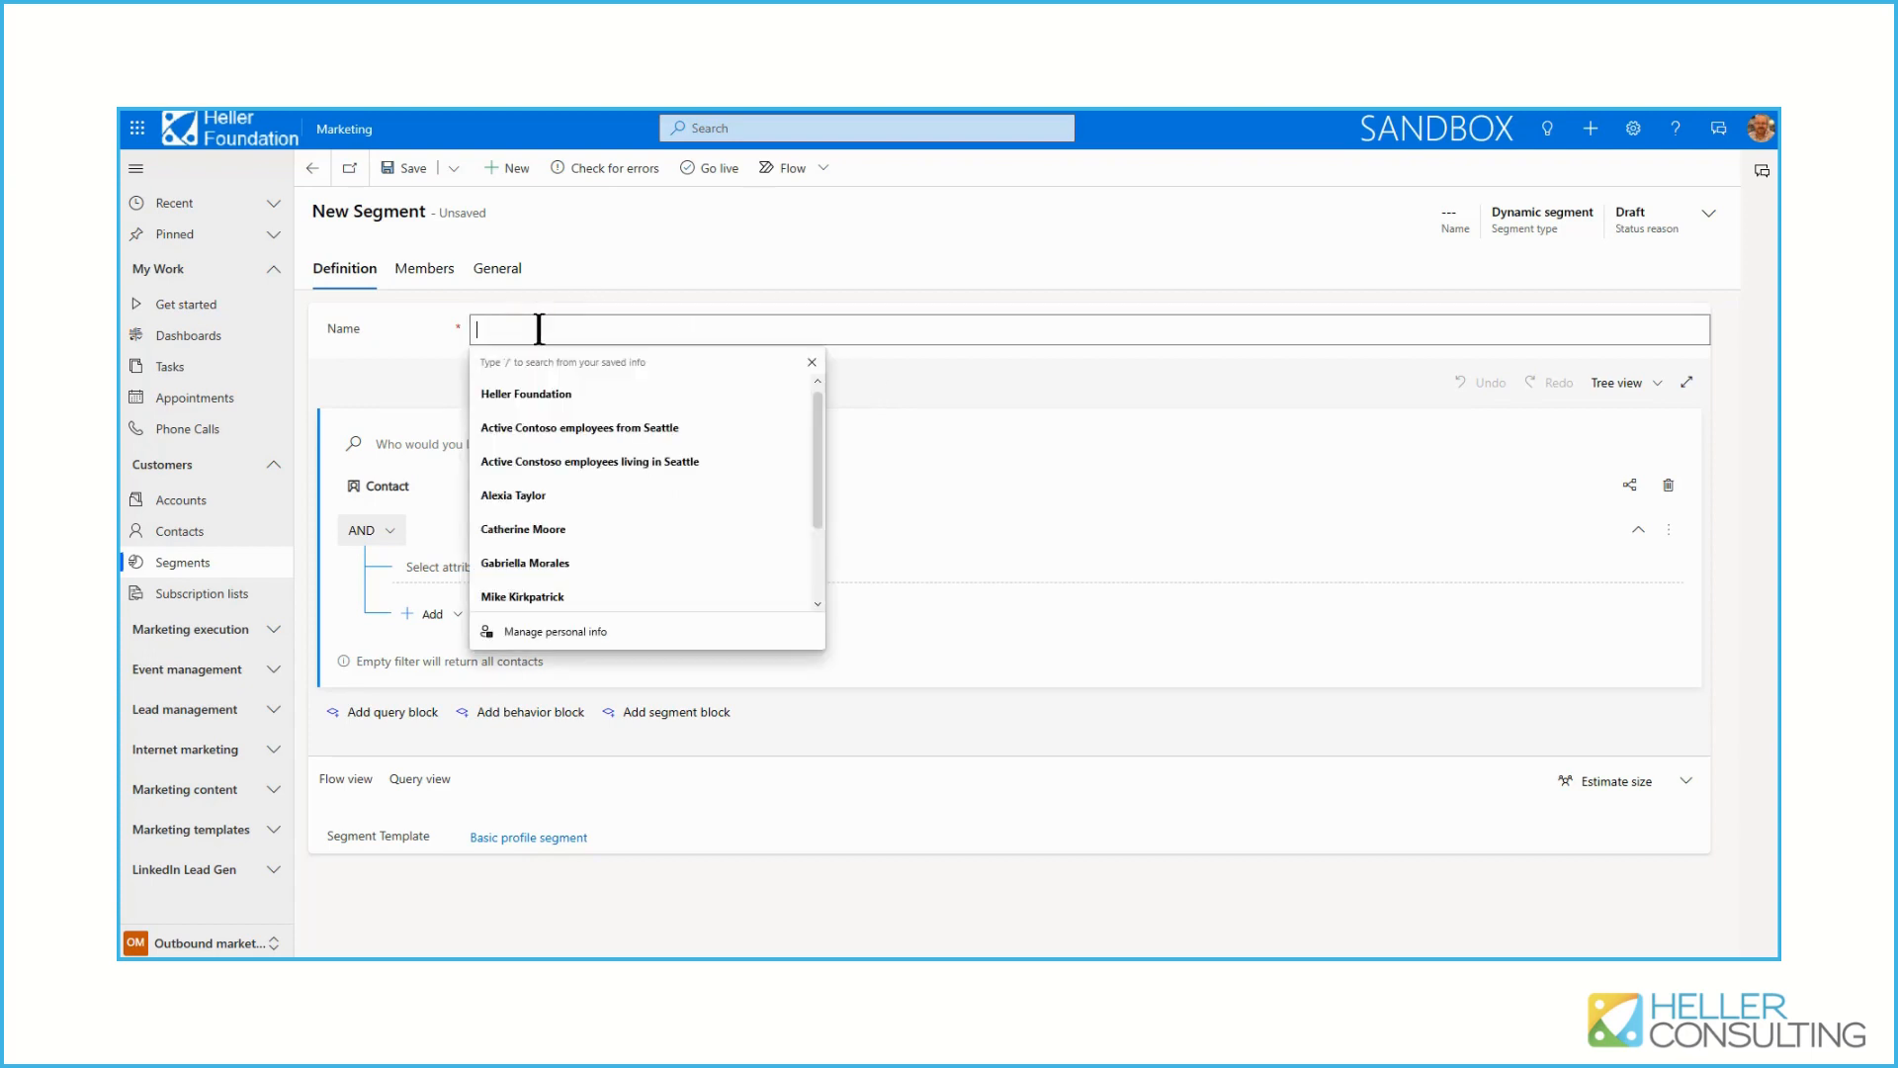
pyautogui.click(575, 432)
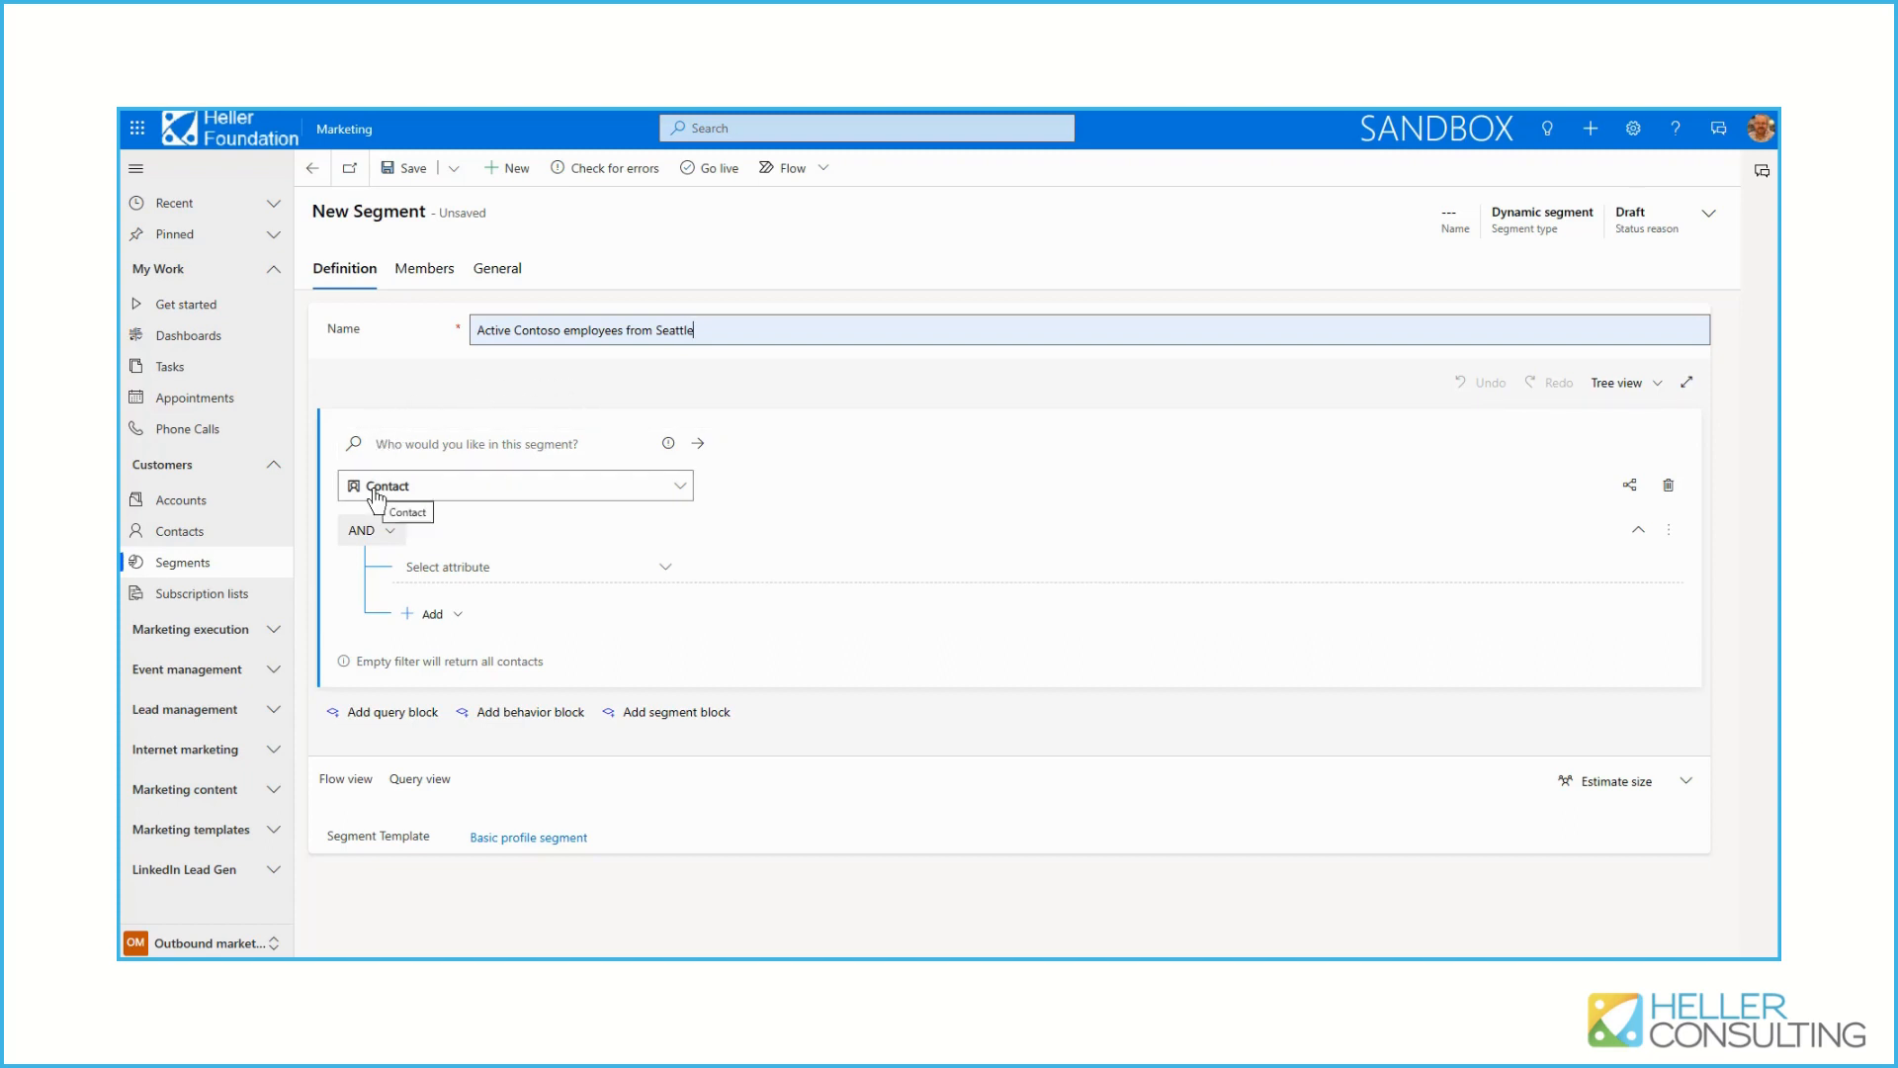
pyautogui.click(513, 568)
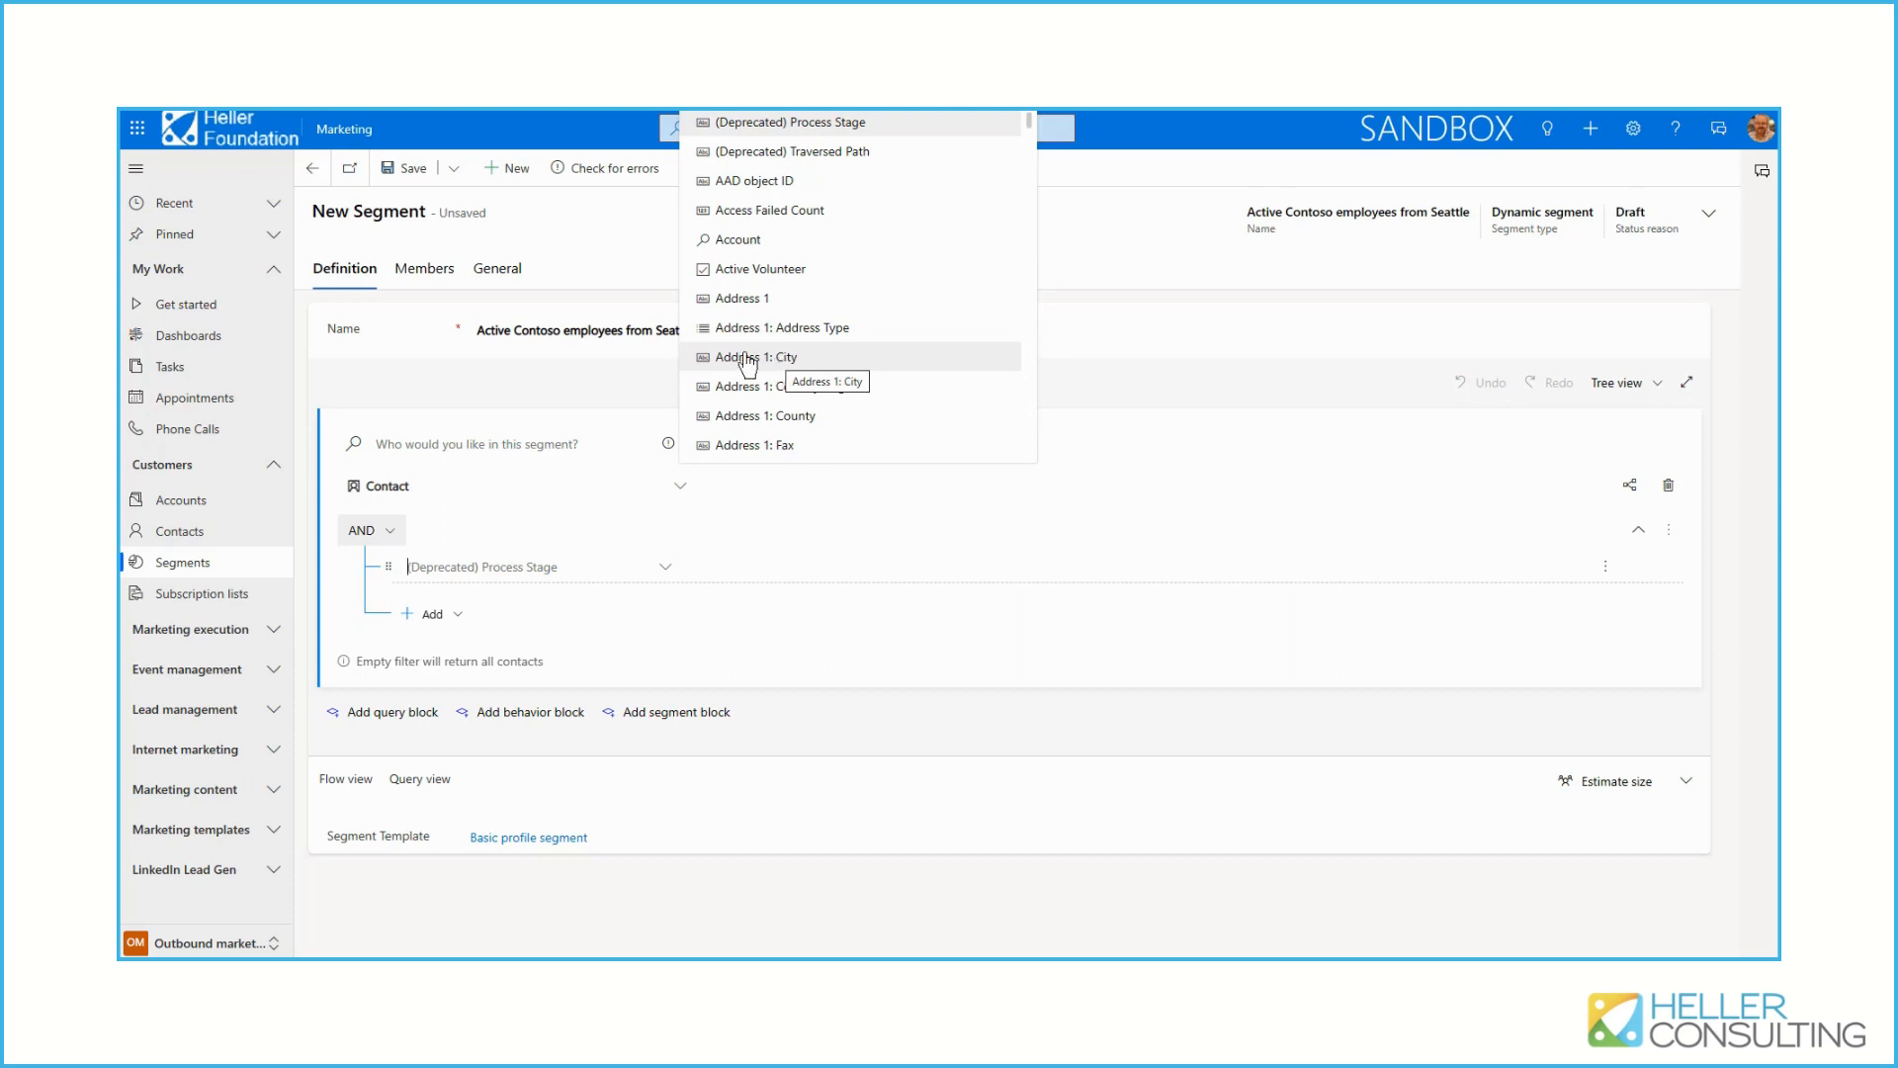
pyautogui.click(552, 378)
pyautogui.click(445, 442)
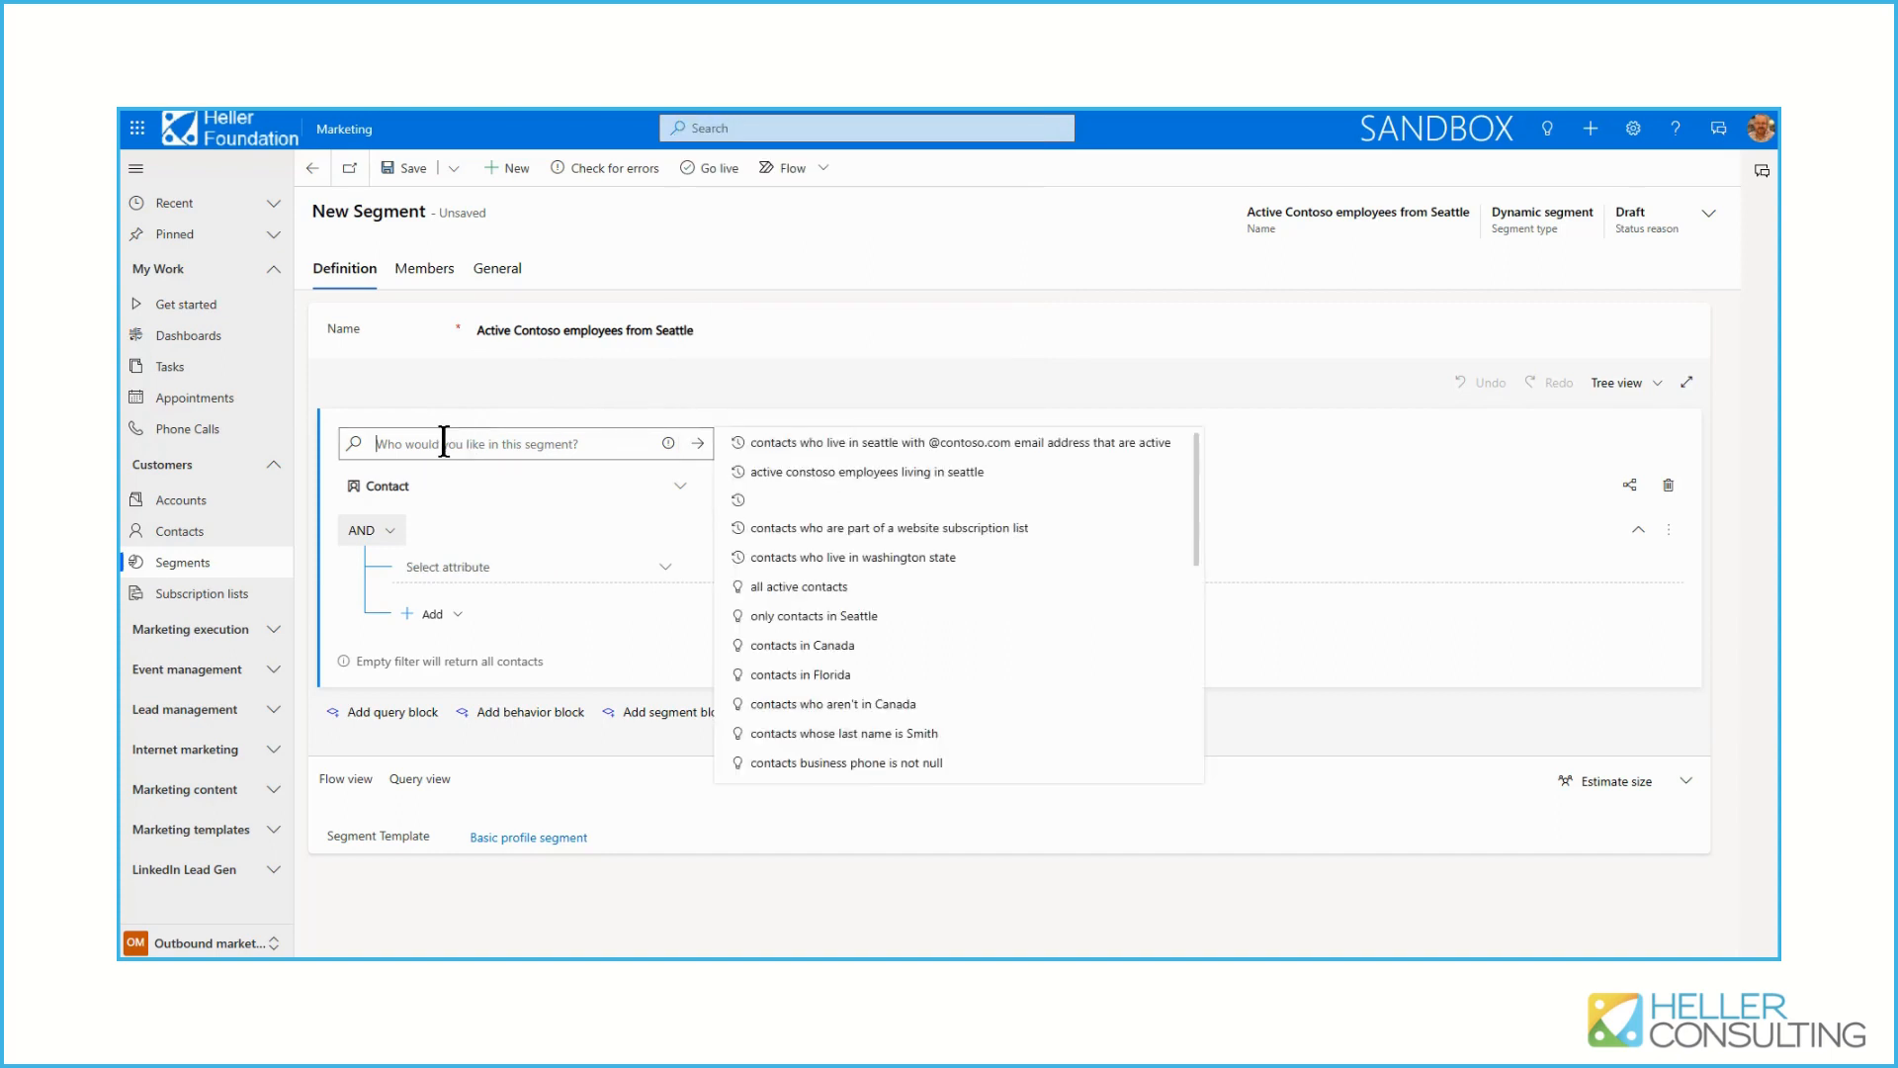
pyautogui.click(829, 450)
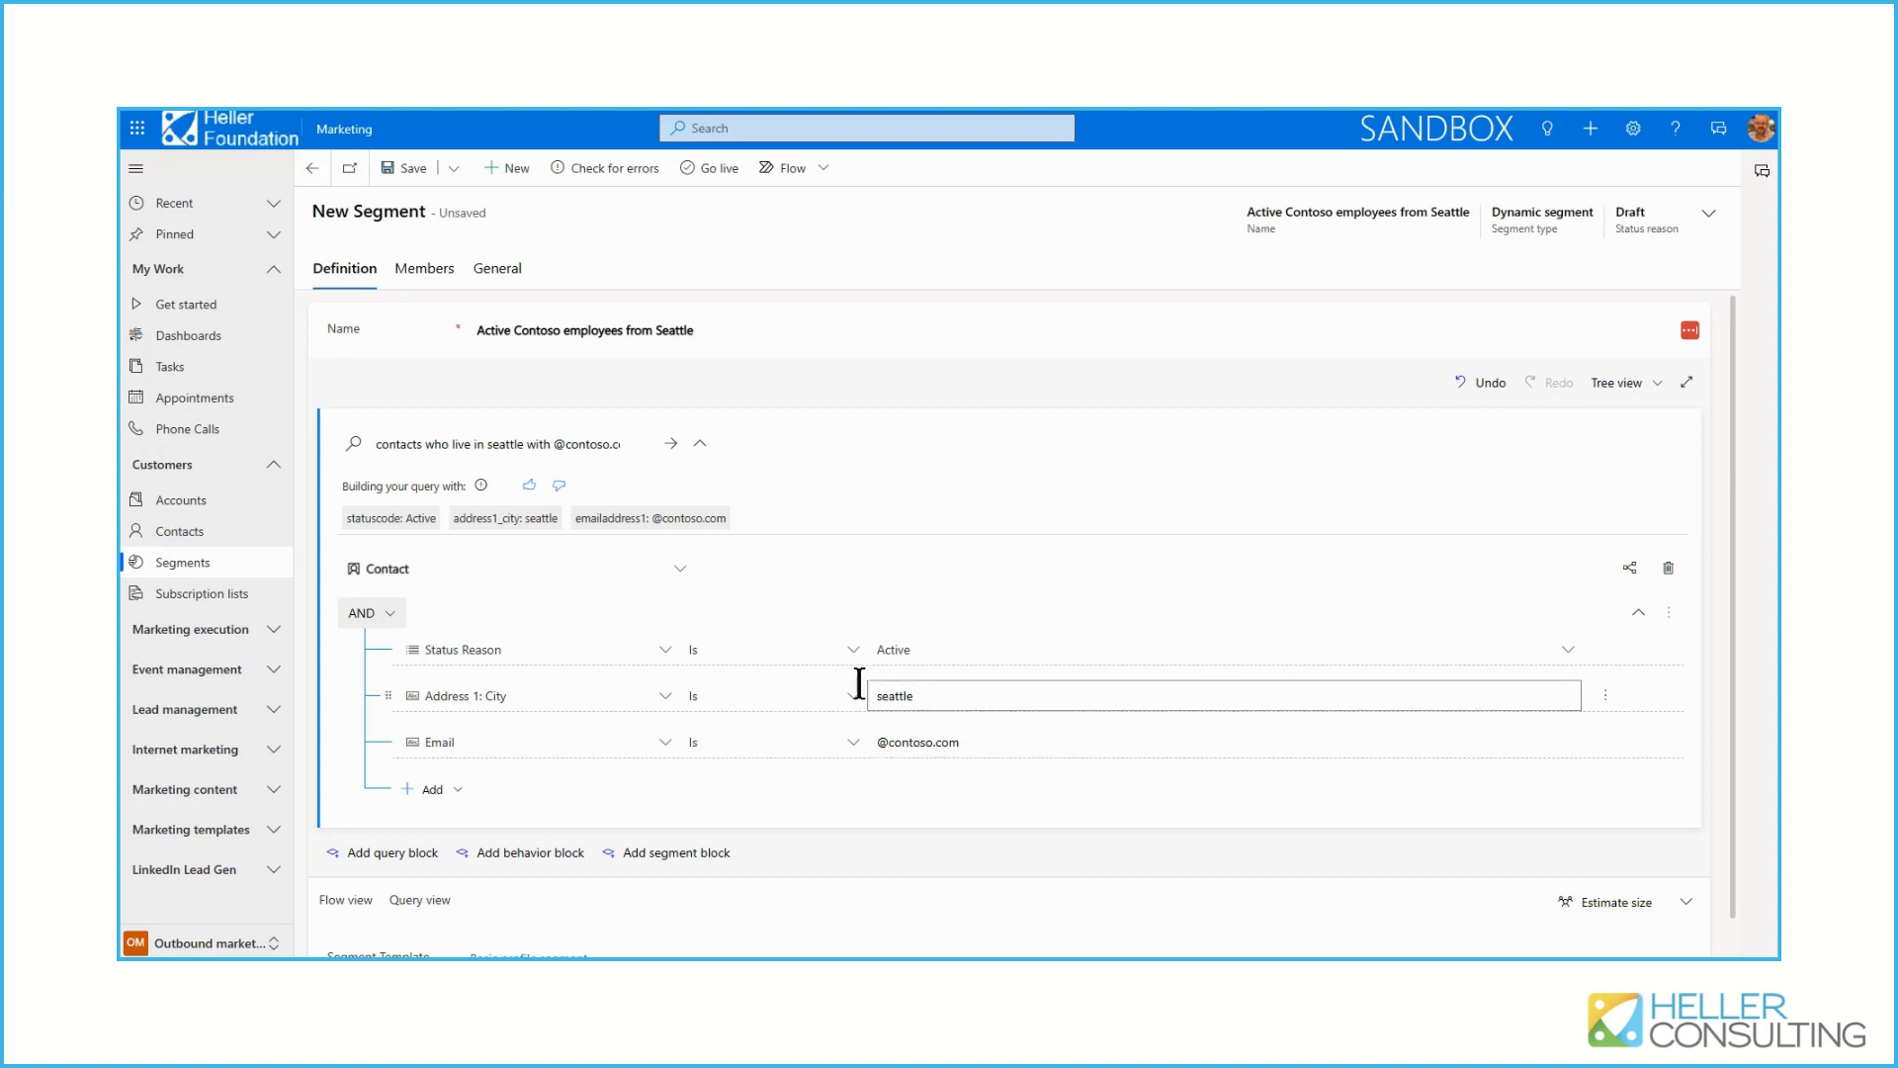
# Change the Email condition's operator to Ends with and estimate the segment size
pyautogui.click(757, 744)
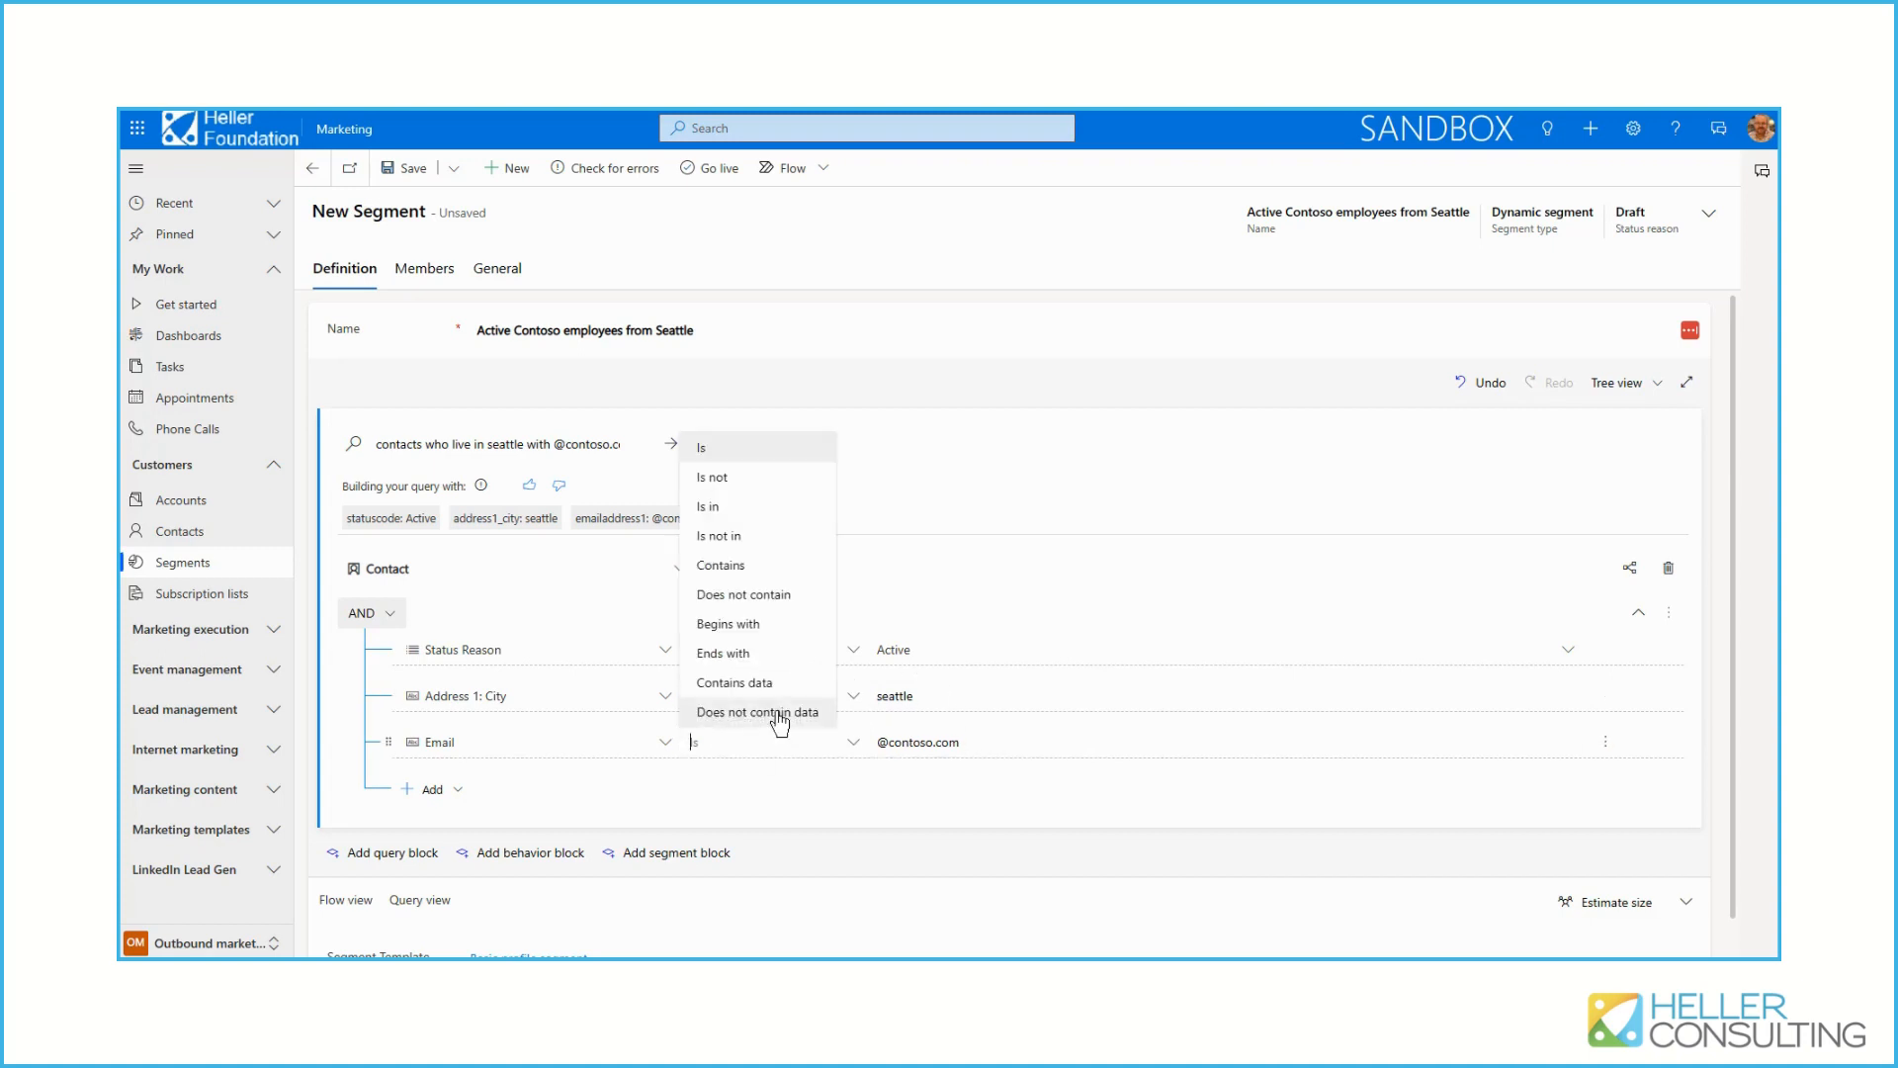
pyautogui.click(733, 654)
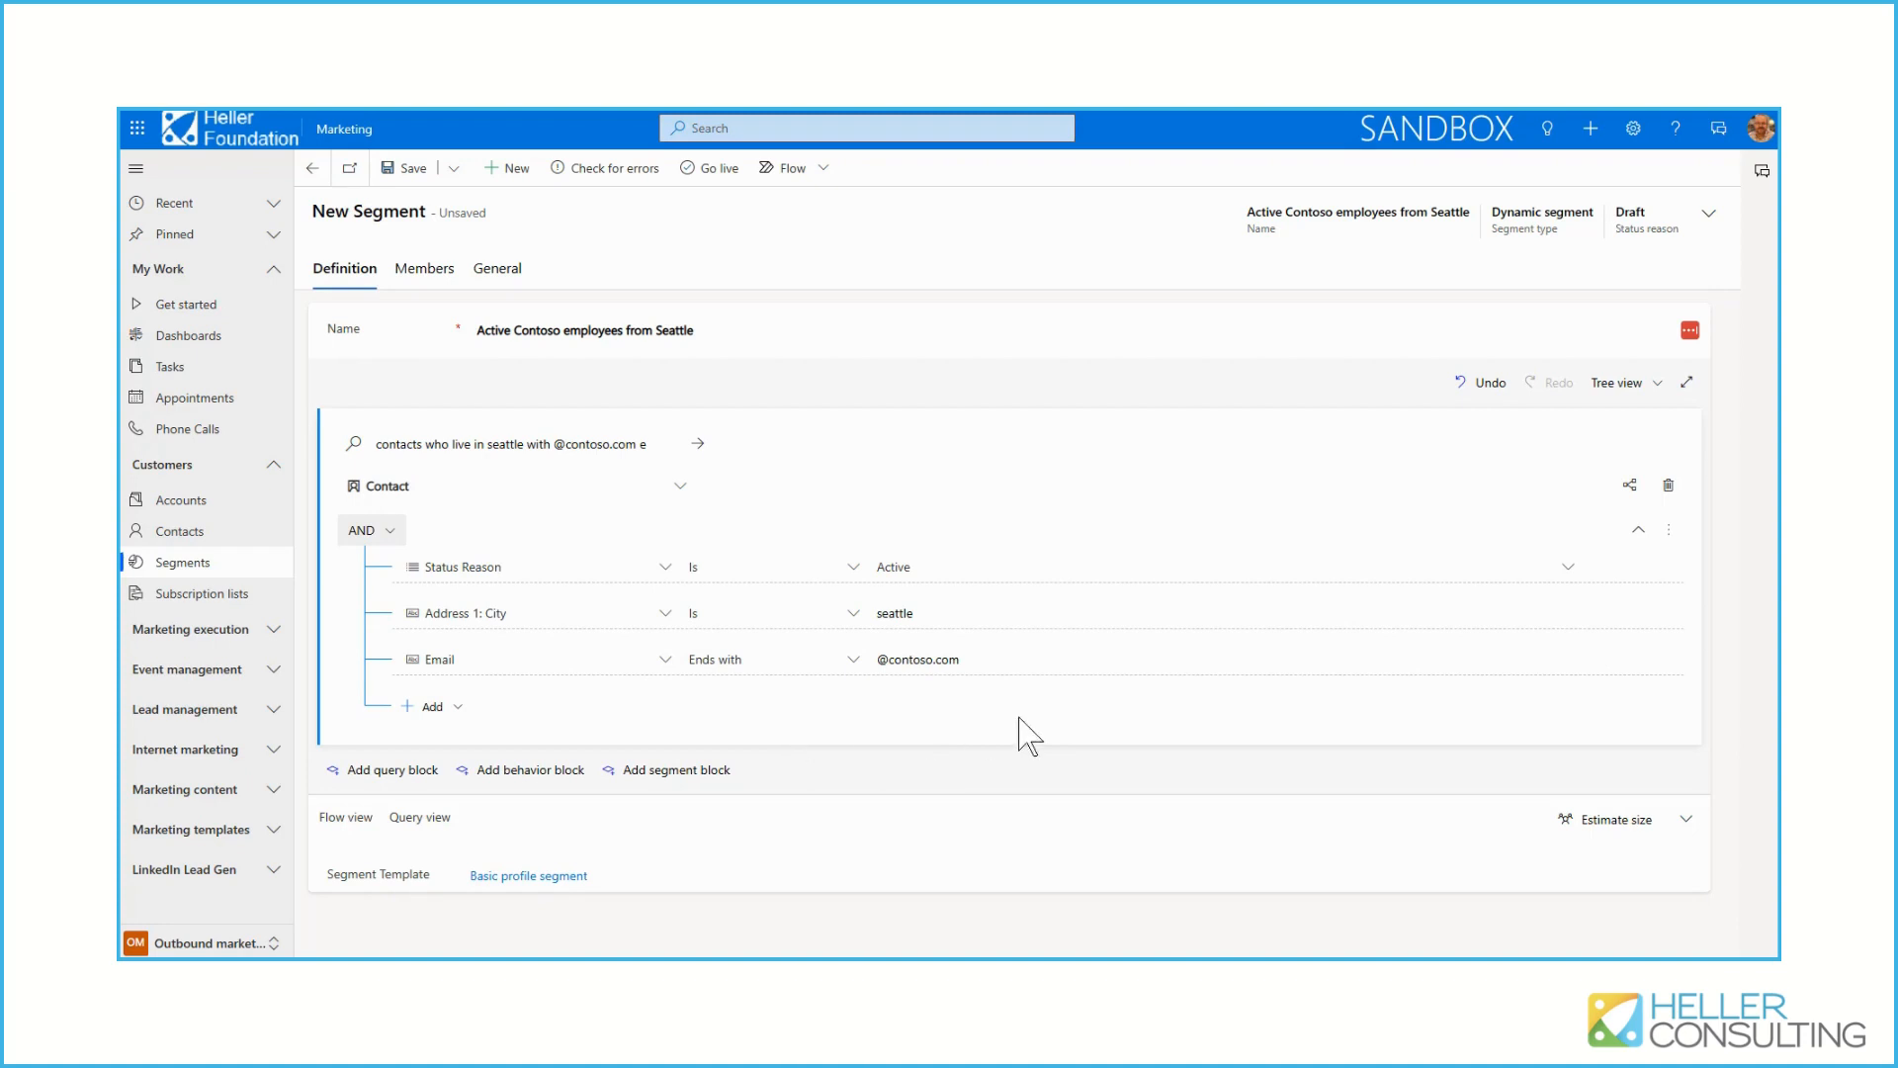
pyautogui.click(1593, 826)
# Add a second query block, check the operators for combining it with the first, and delete it again
pyautogui.click(374, 781)
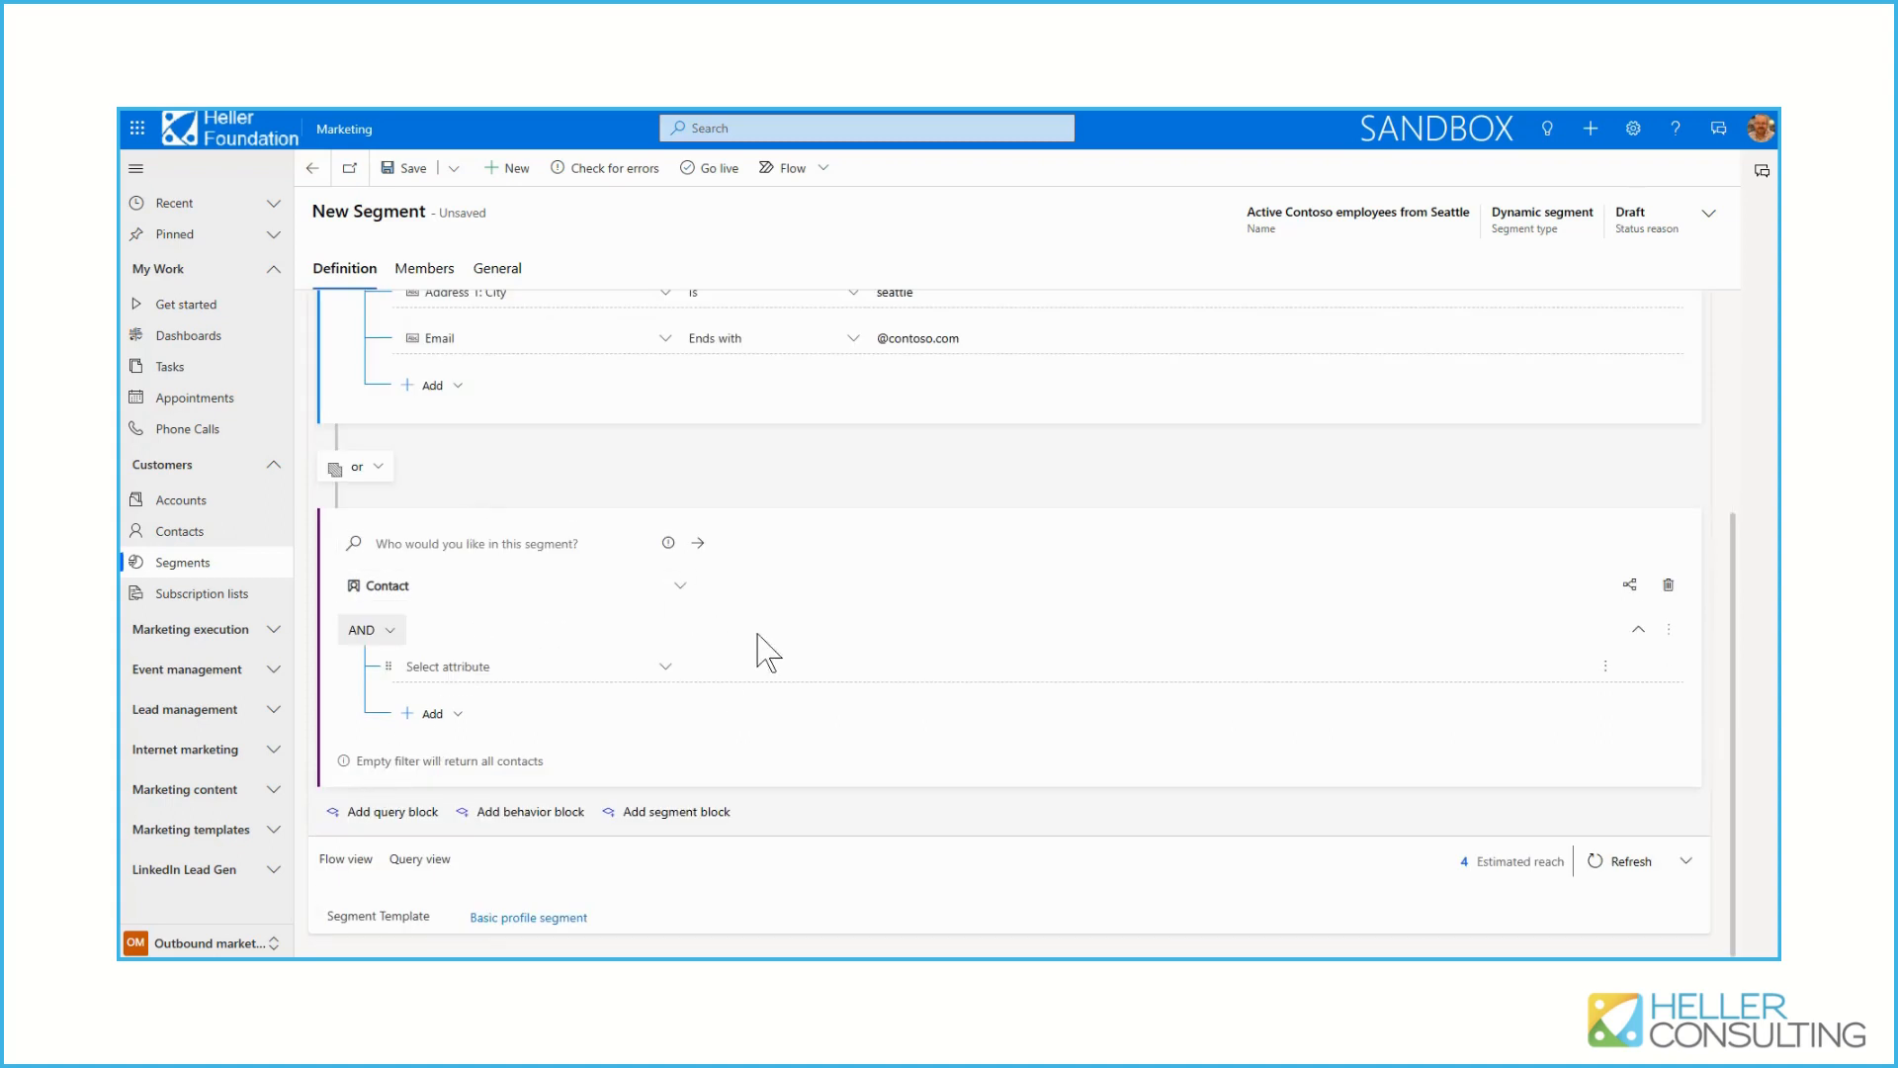
pyautogui.click(380, 469)
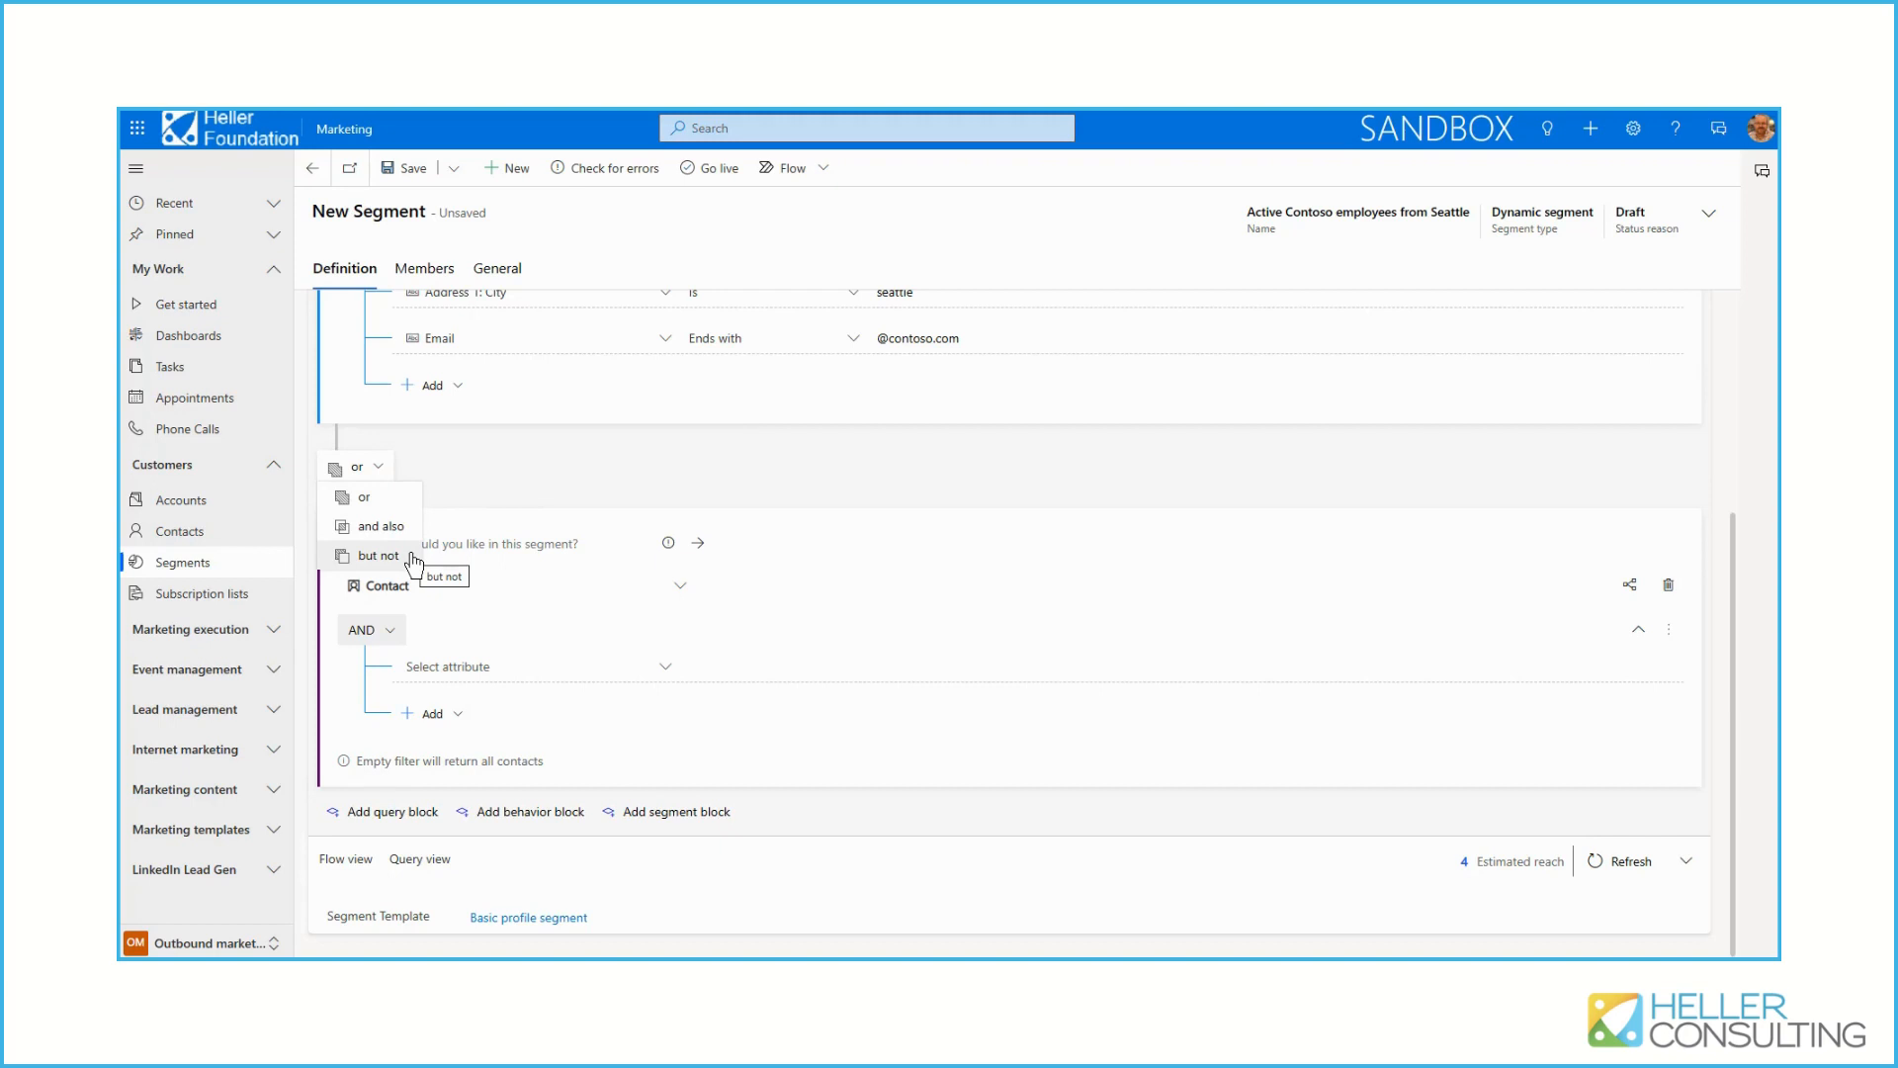
pyautogui.click(560, 475)
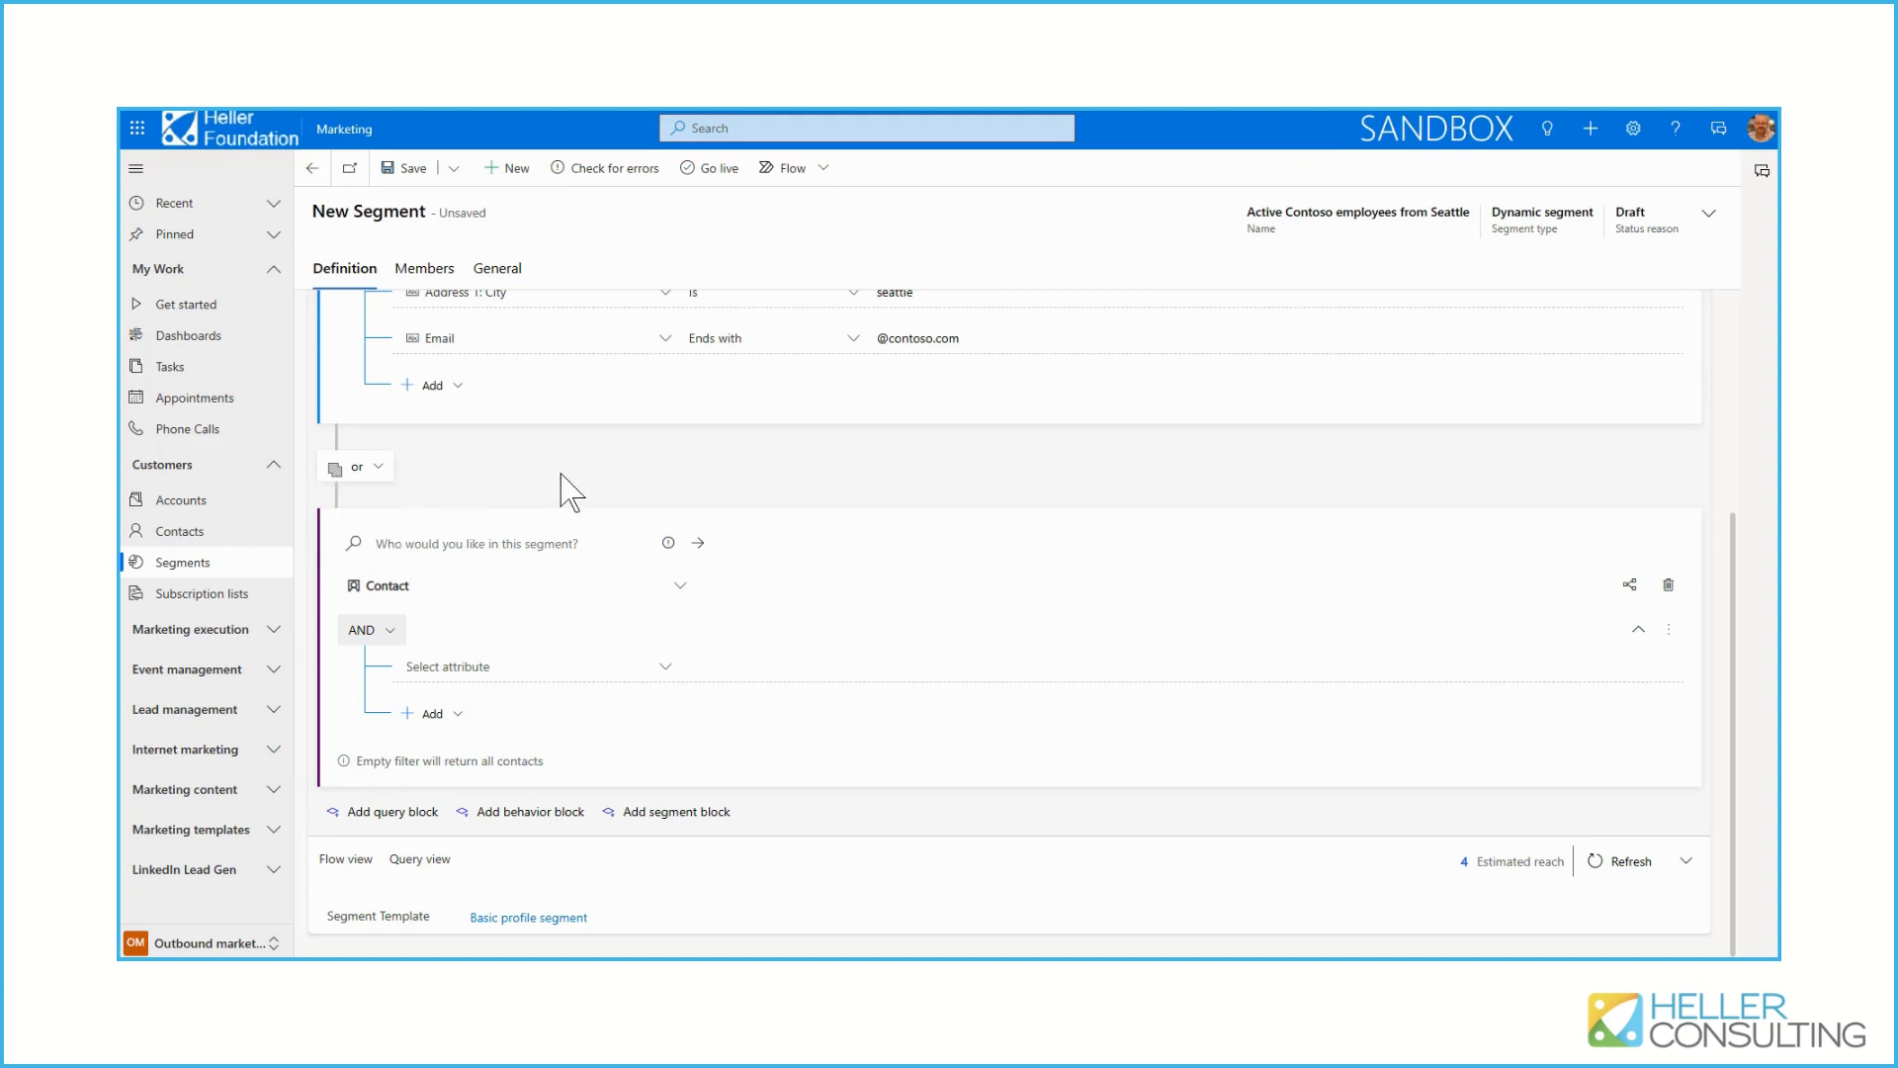
pyautogui.click(1671, 587)
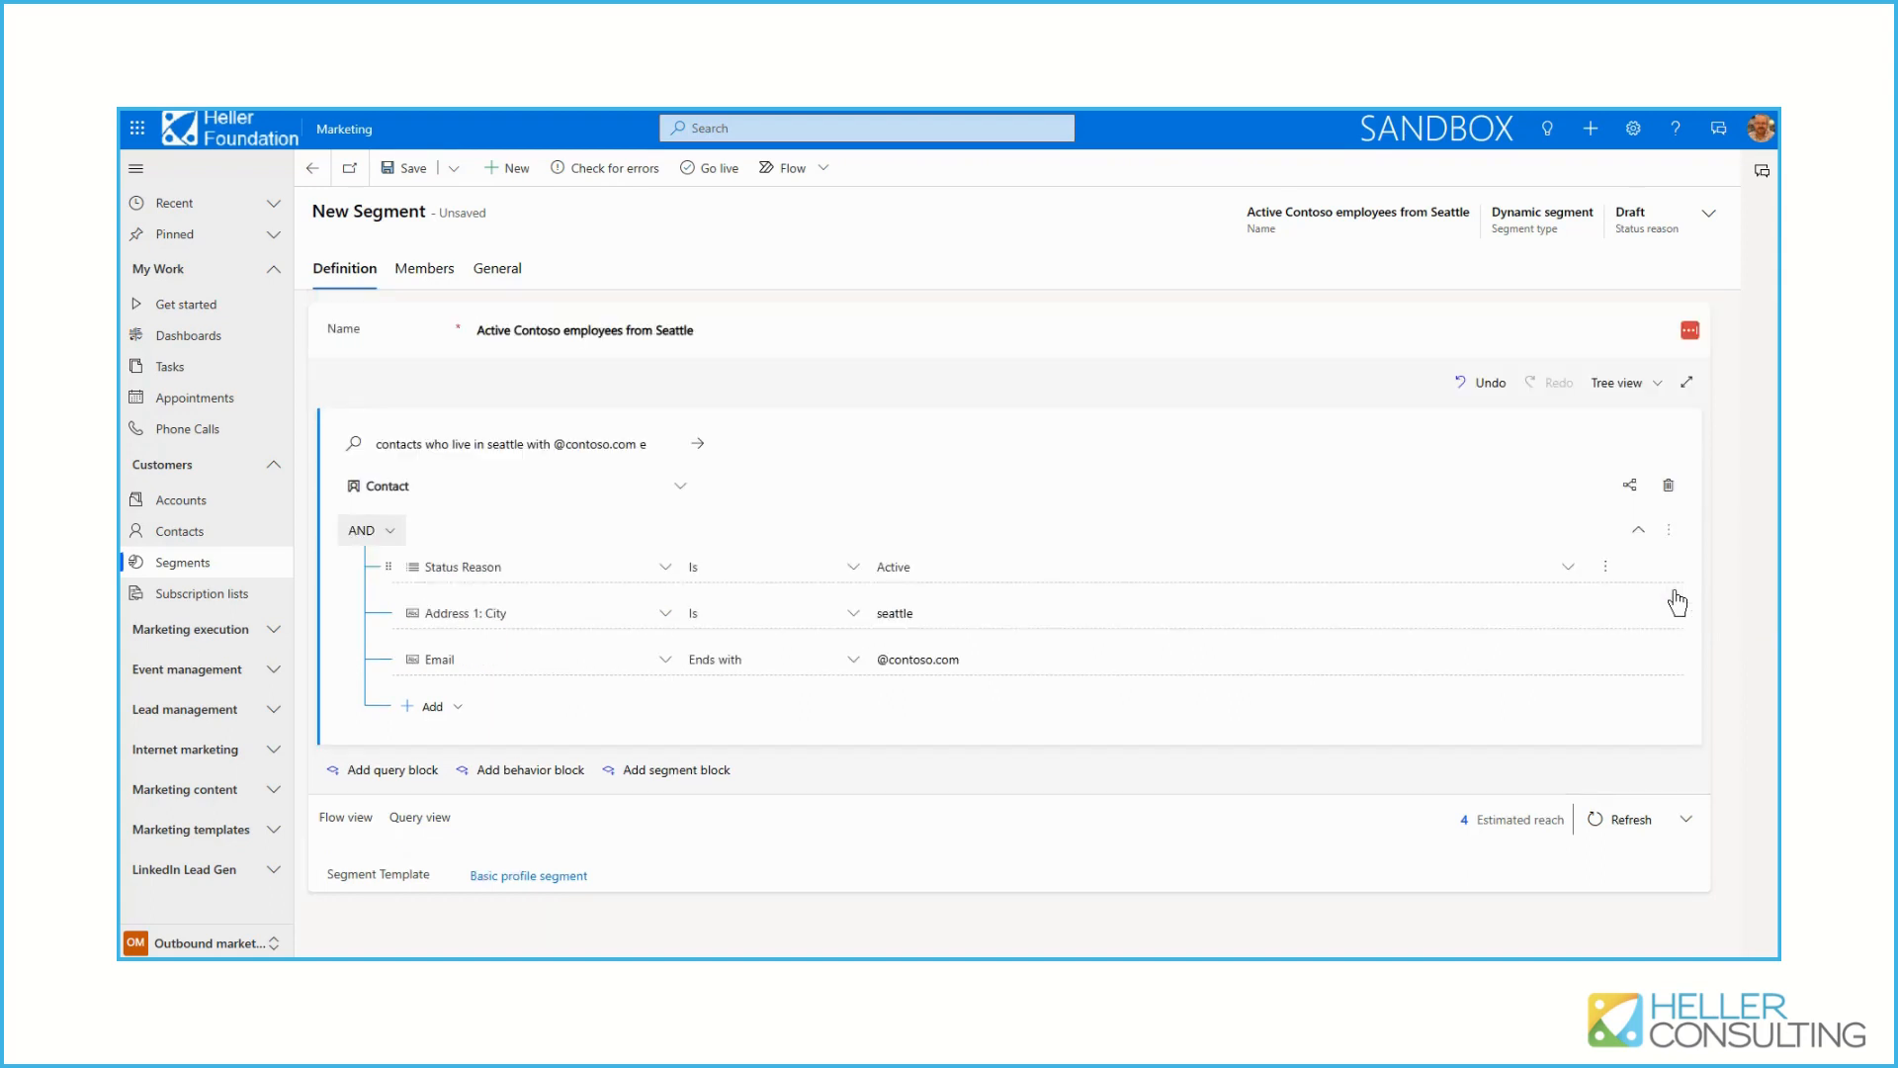
# Add a behavior block, look through its available interaction types, and delete the block again
pyautogui.click(512, 781)
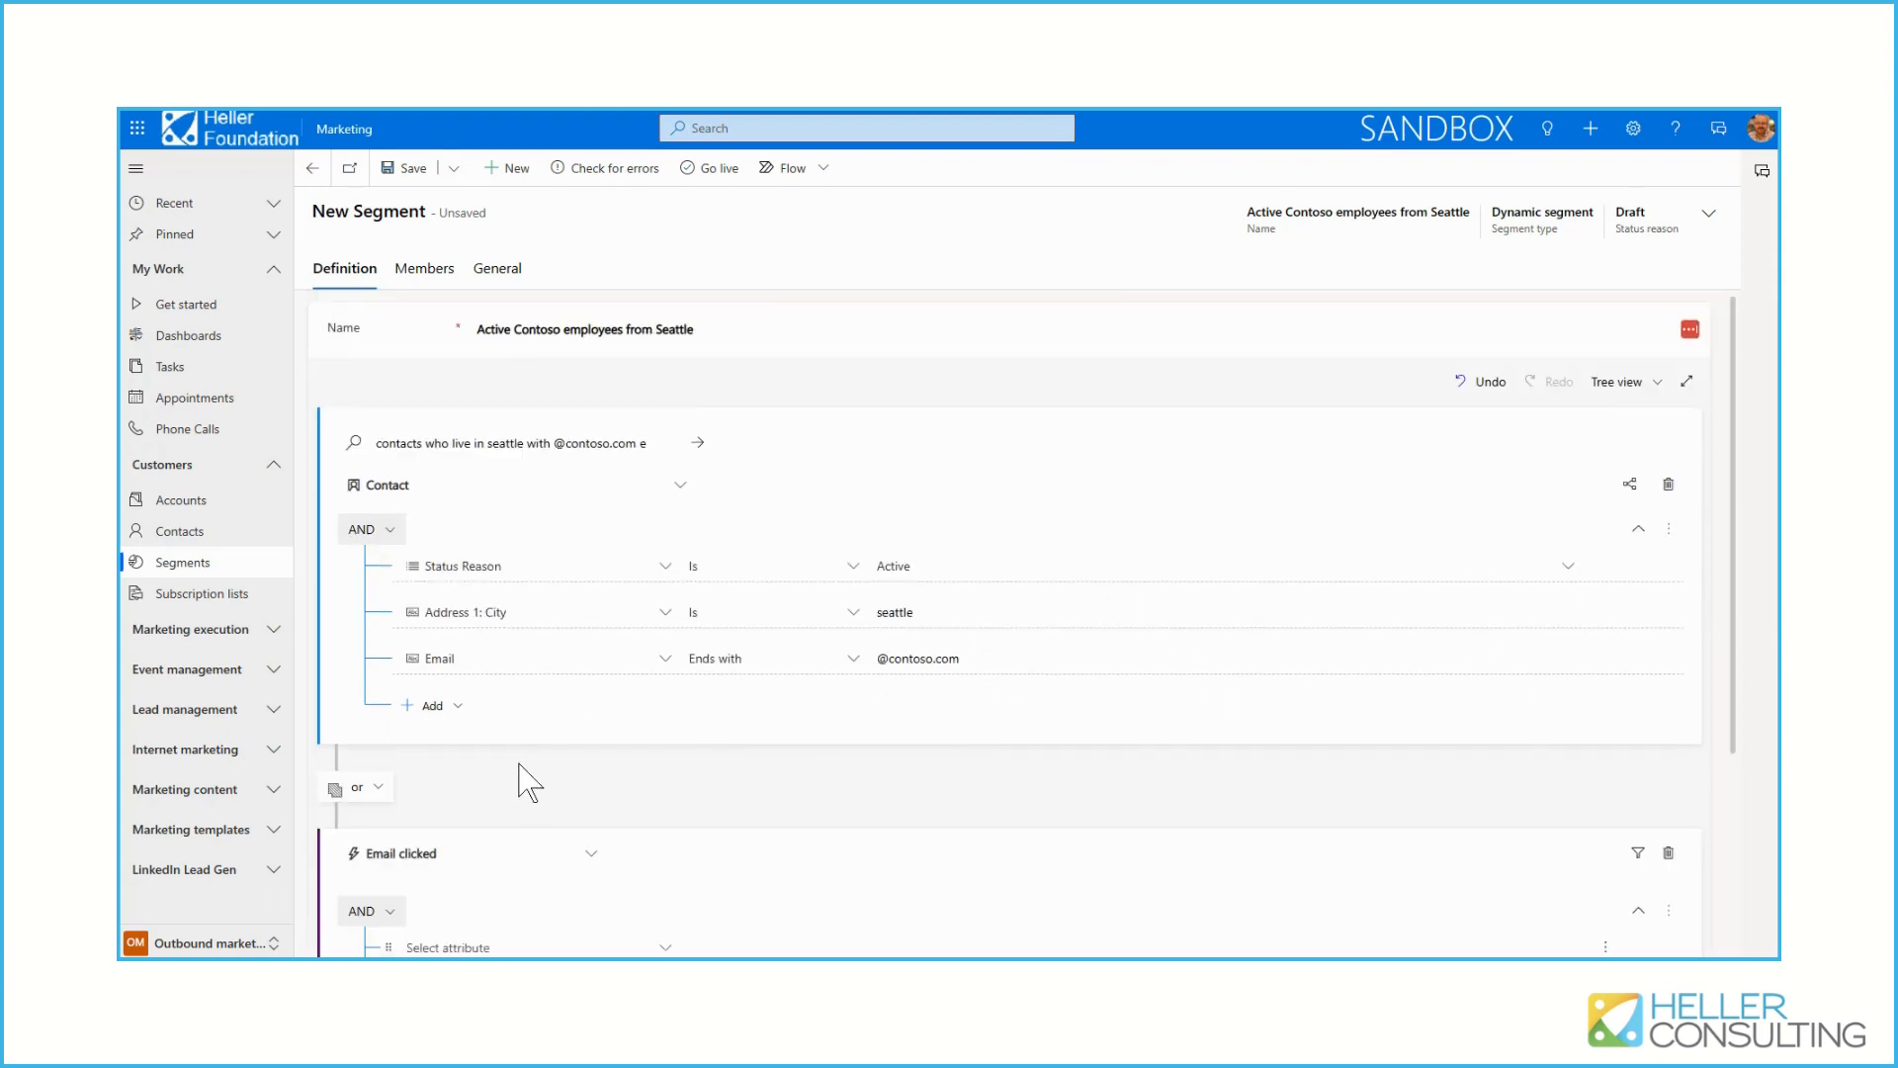
pyautogui.scroll(-3, 521, 781)
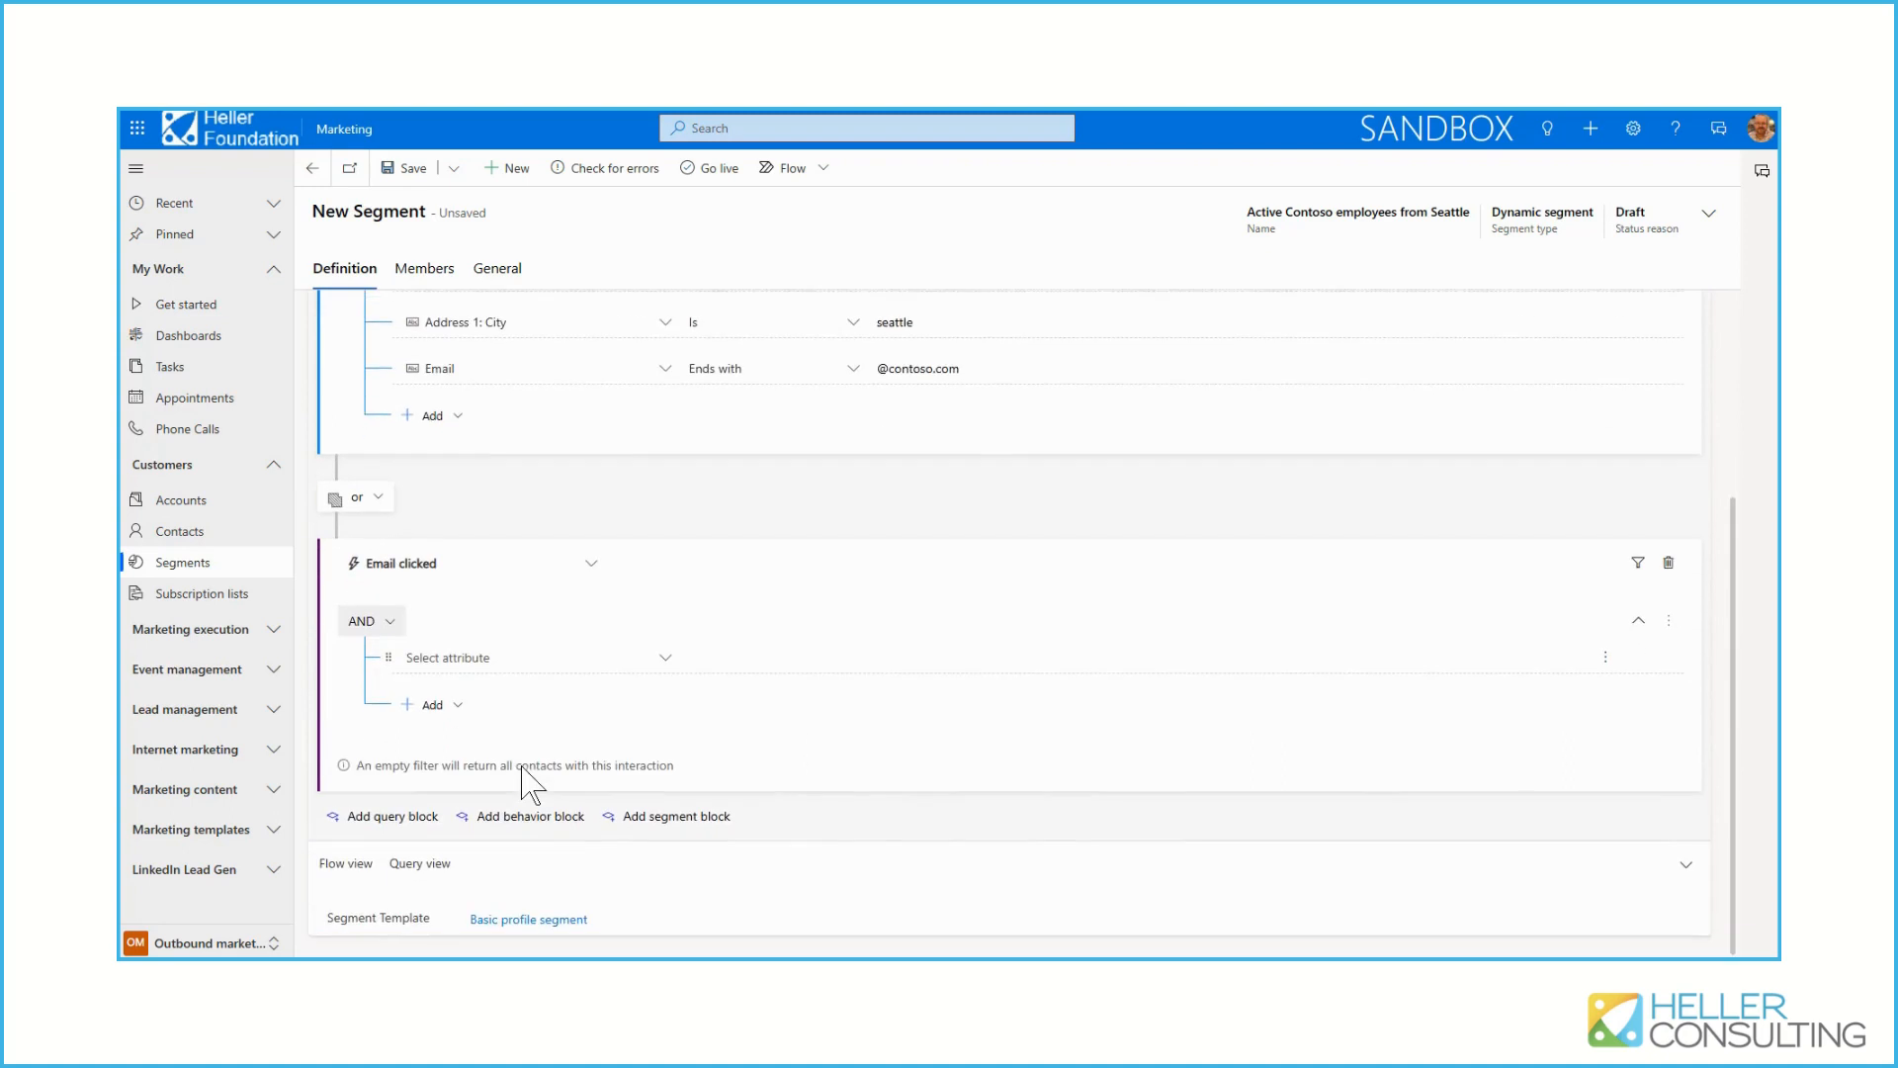
pyautogui.click(593, 564)
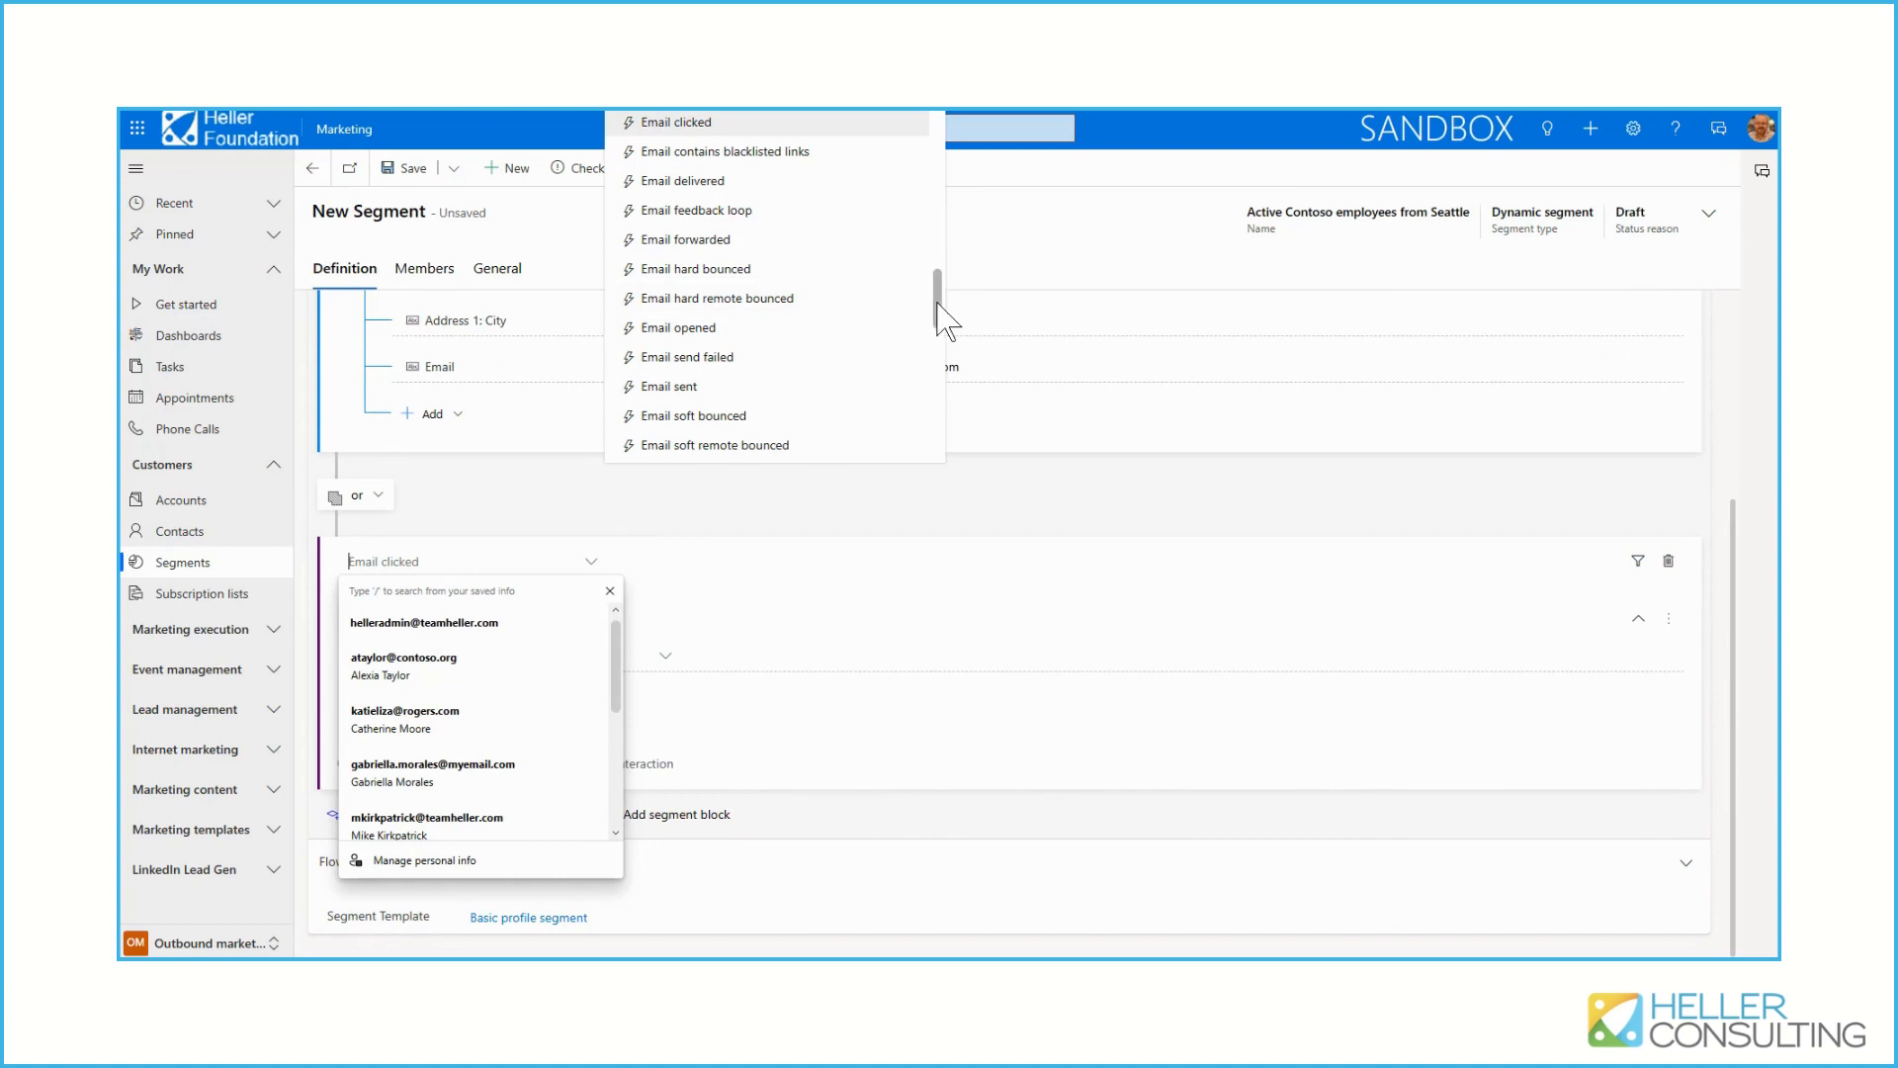
pyautogui.moveTo(937, 302); pyautogui.dragTo(929, 446)
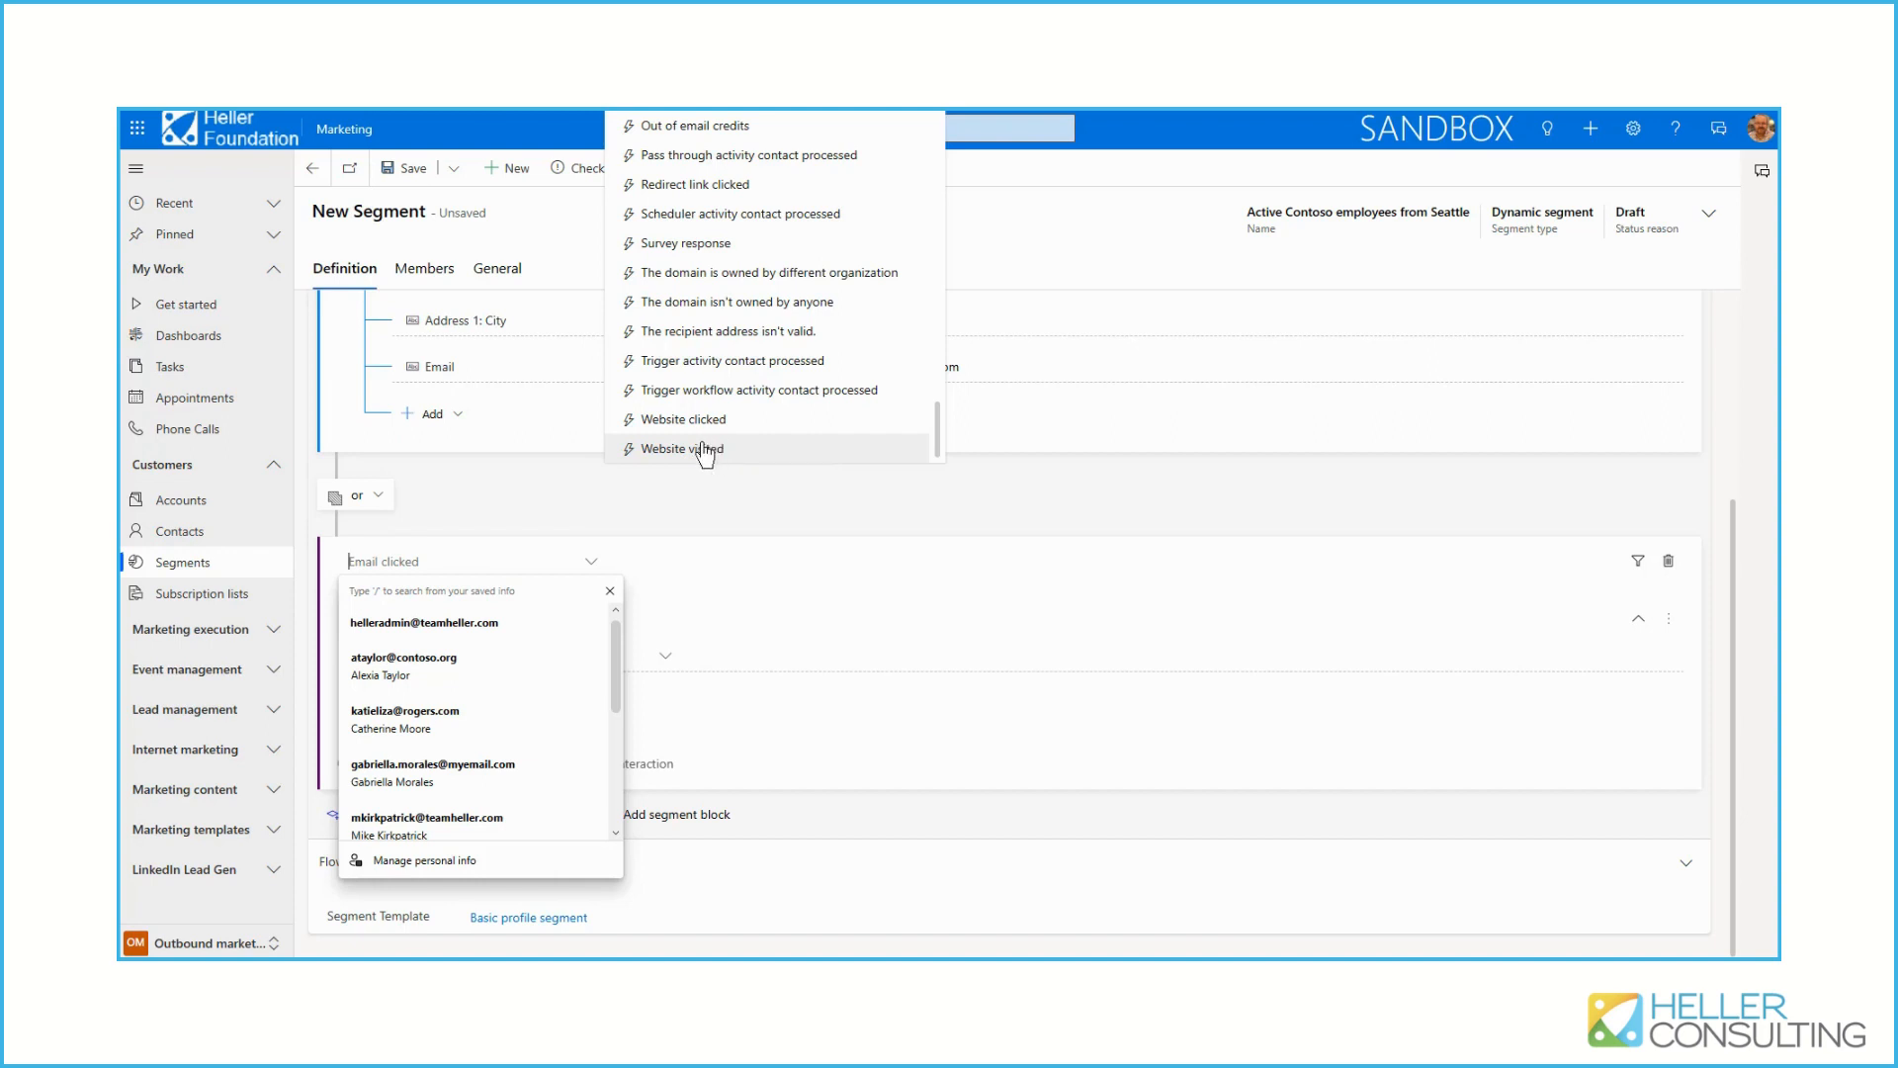
pyautogui.click(659, 521)
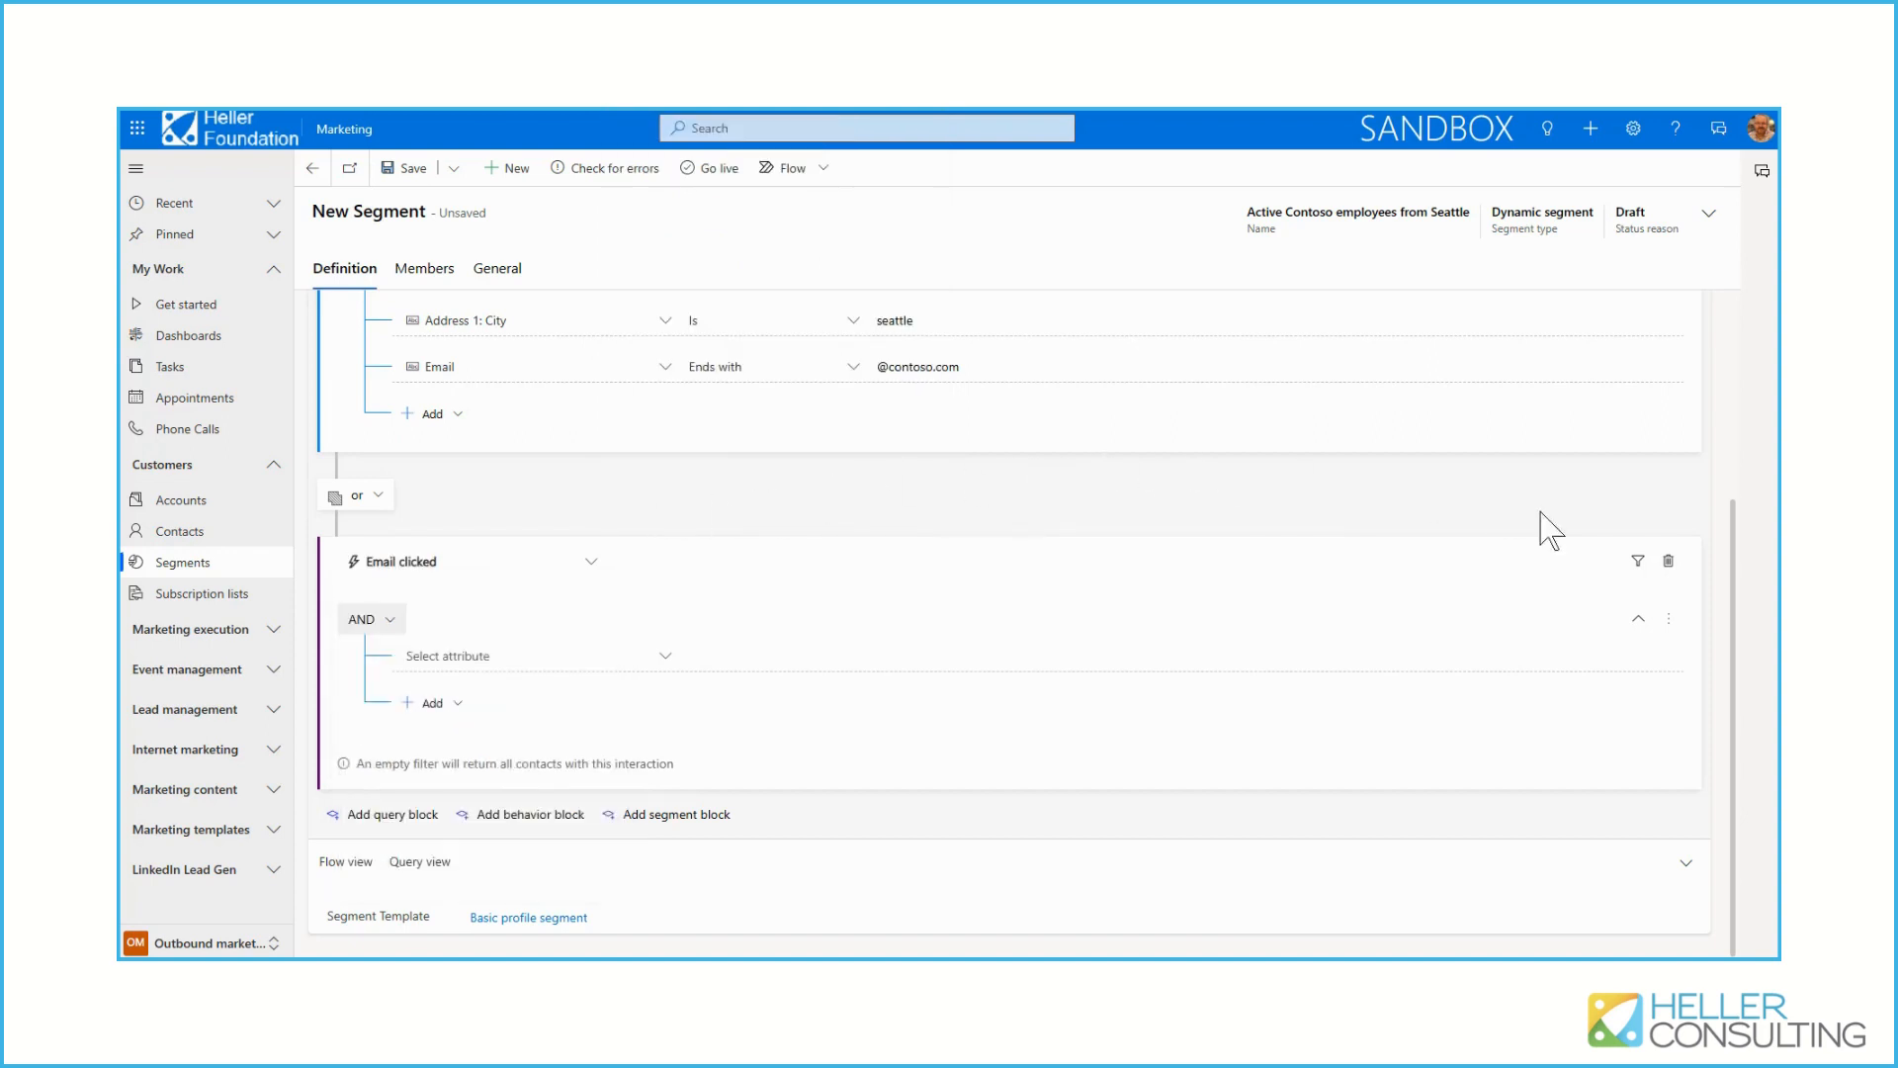
pyautogui.click(1668, 560)
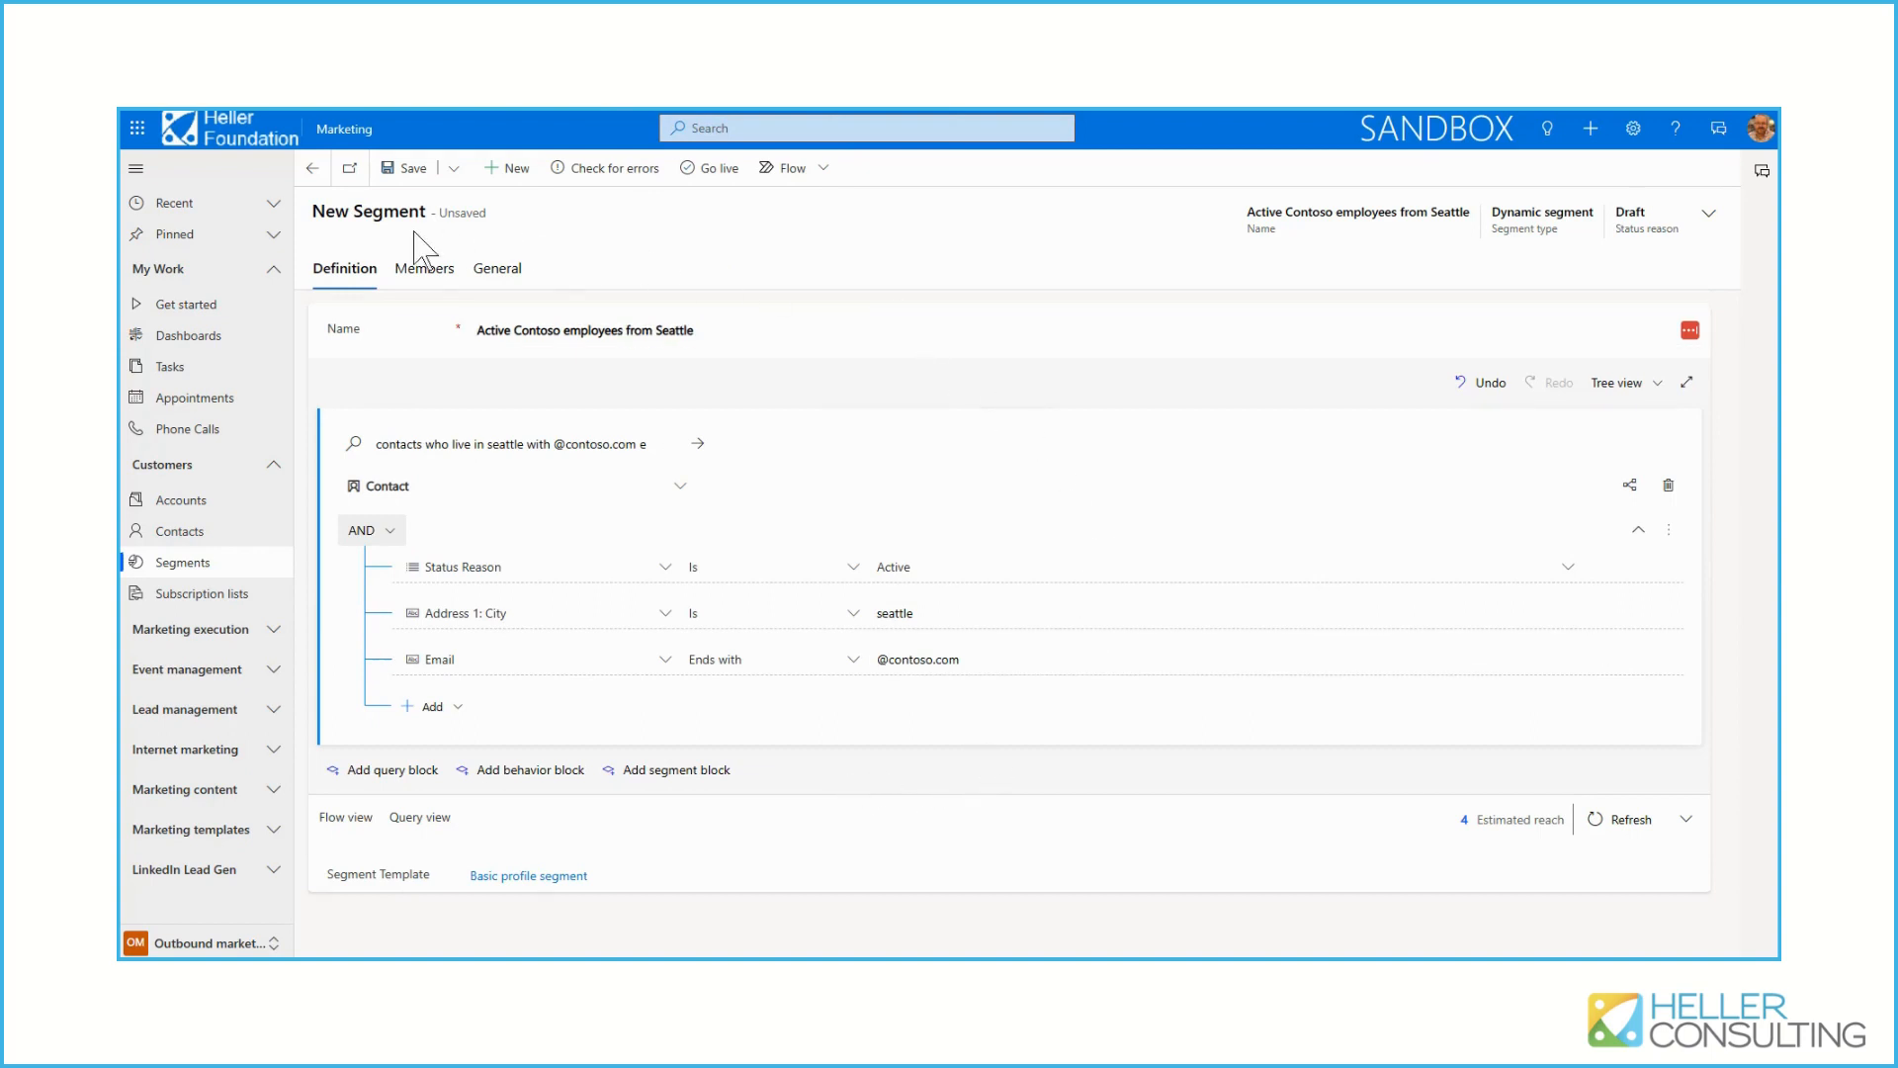
# Open the segment's Members view, take the segment live and refresh the record
pyautogui.click(413, 280)
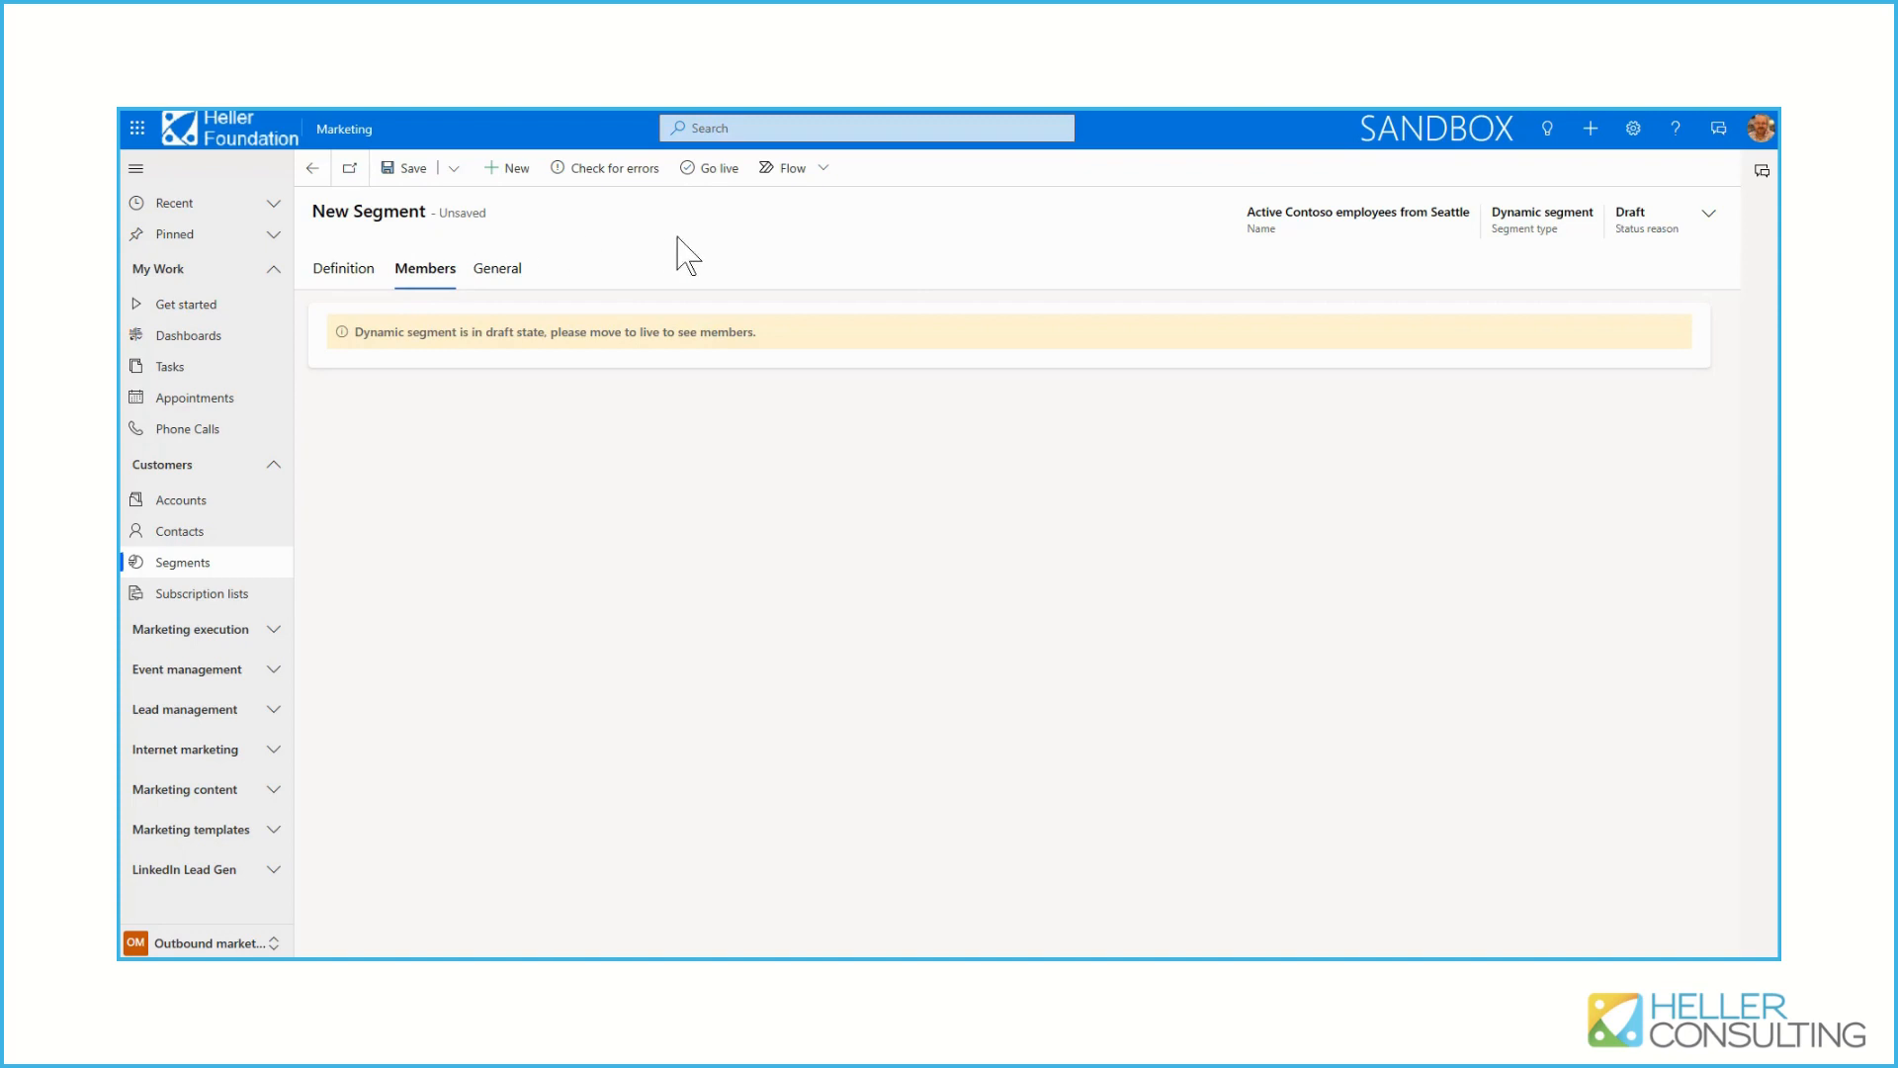
pyautogui.click(715, 176)
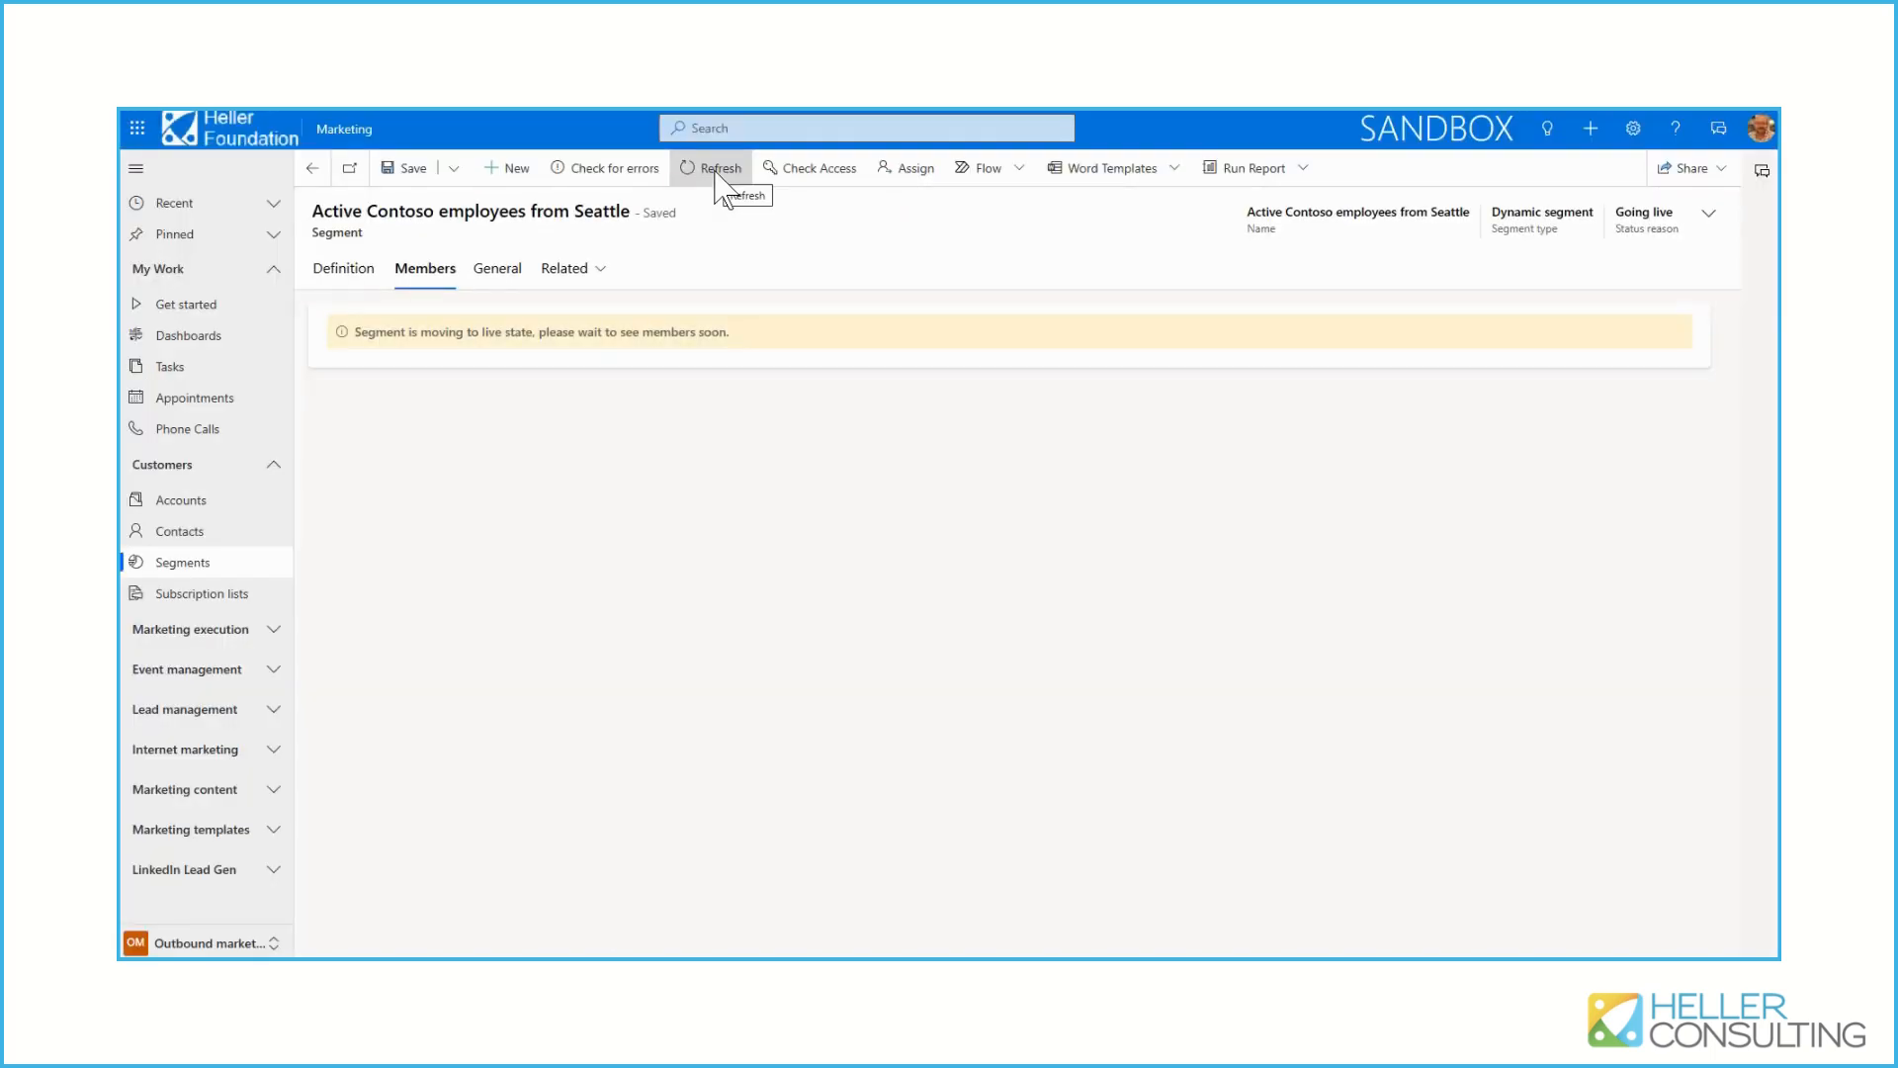
pyautogui.click(719, 170)
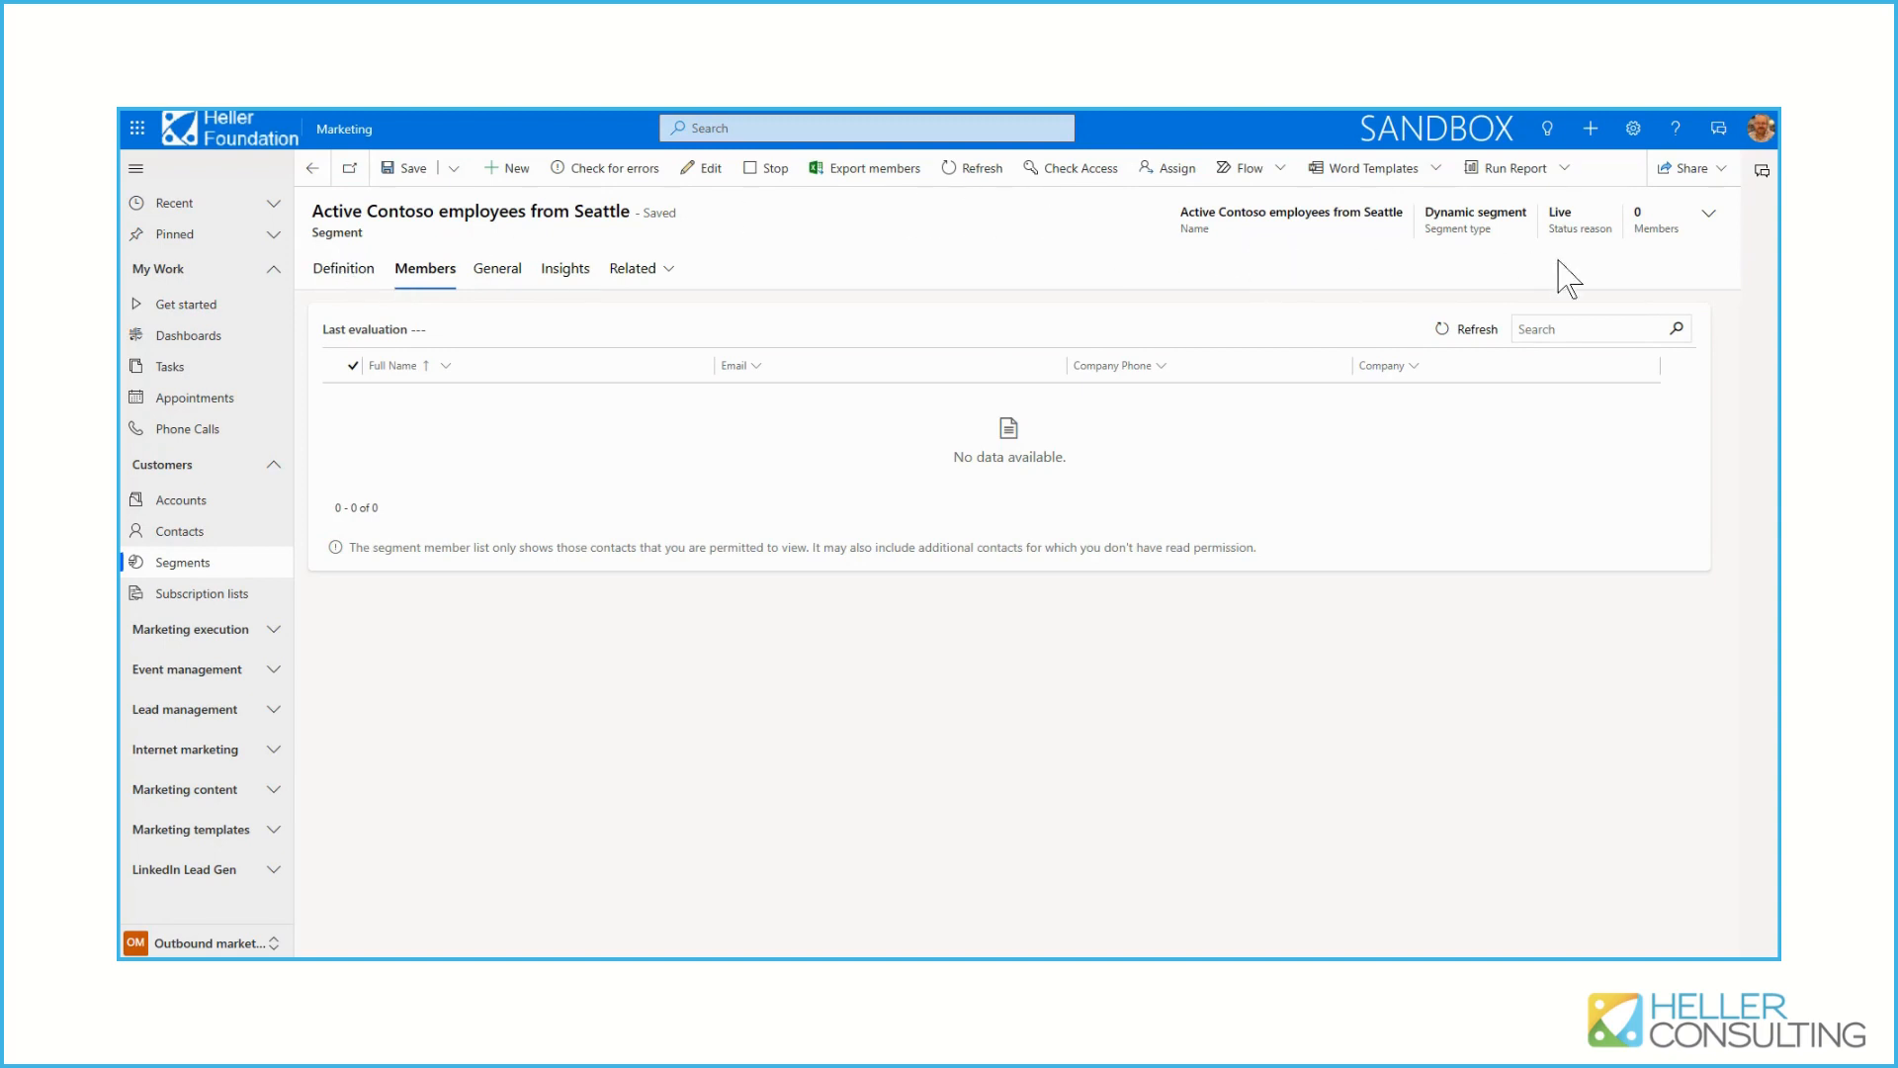
# Refresh the segment's member list and look through the contact record of the first member
pyautogui.click(1483, 332)
pyautogui.click(1476, 334)
pyautogui.click(1476, 334)
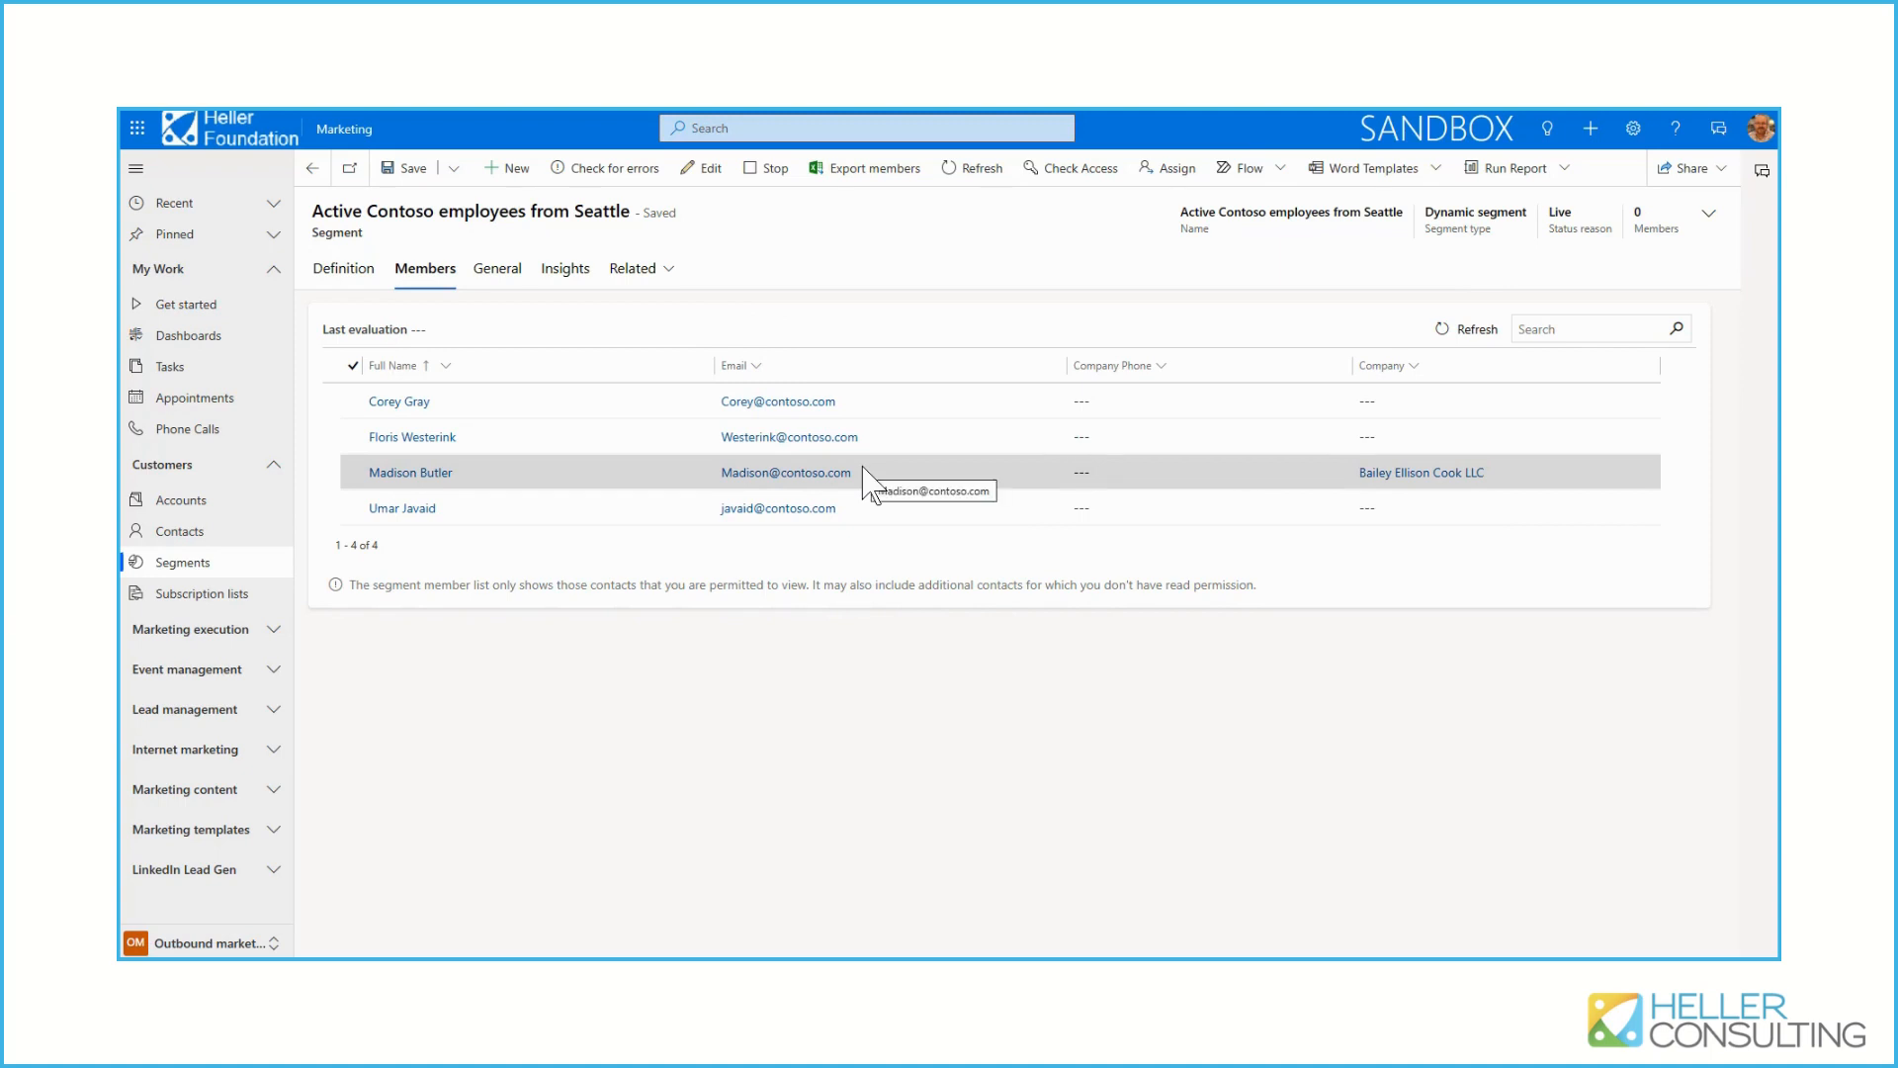
pyautogui.click(409, 404)
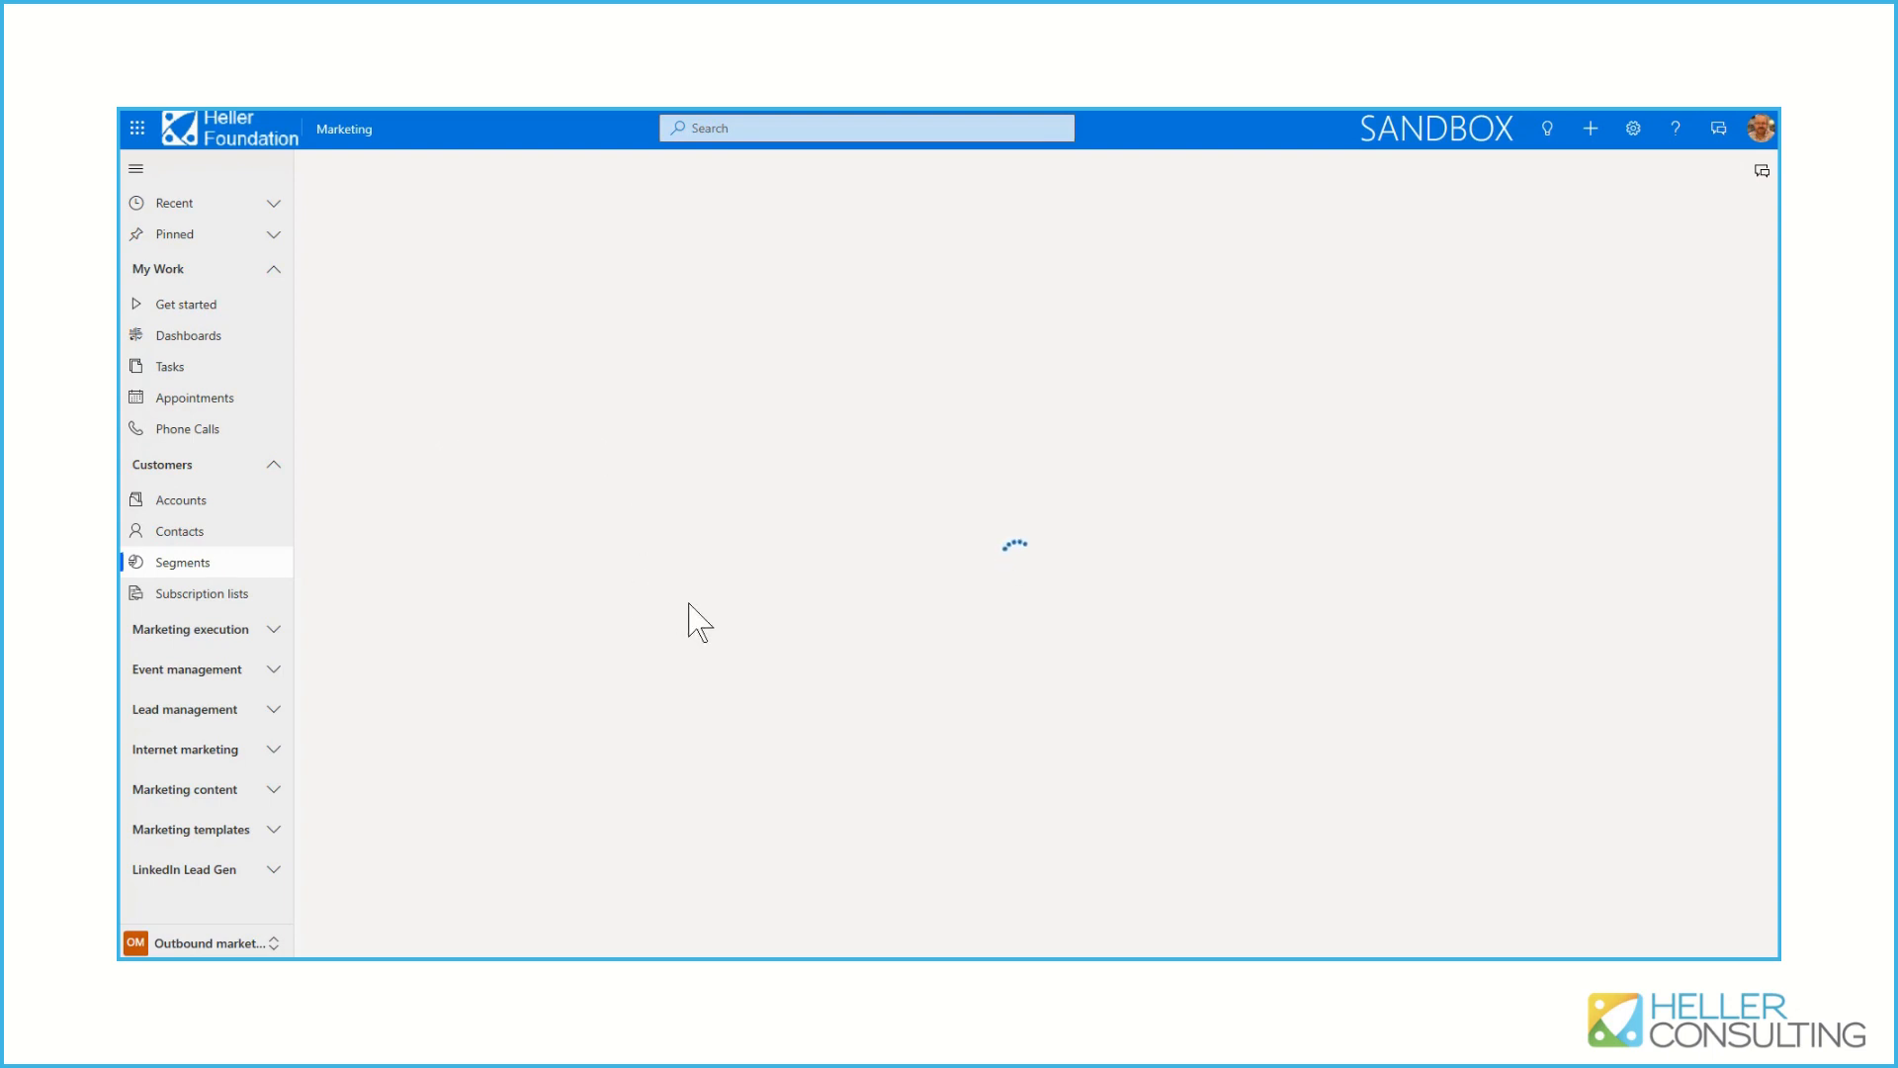
pyautogui.scroll(-2, 596, 643)
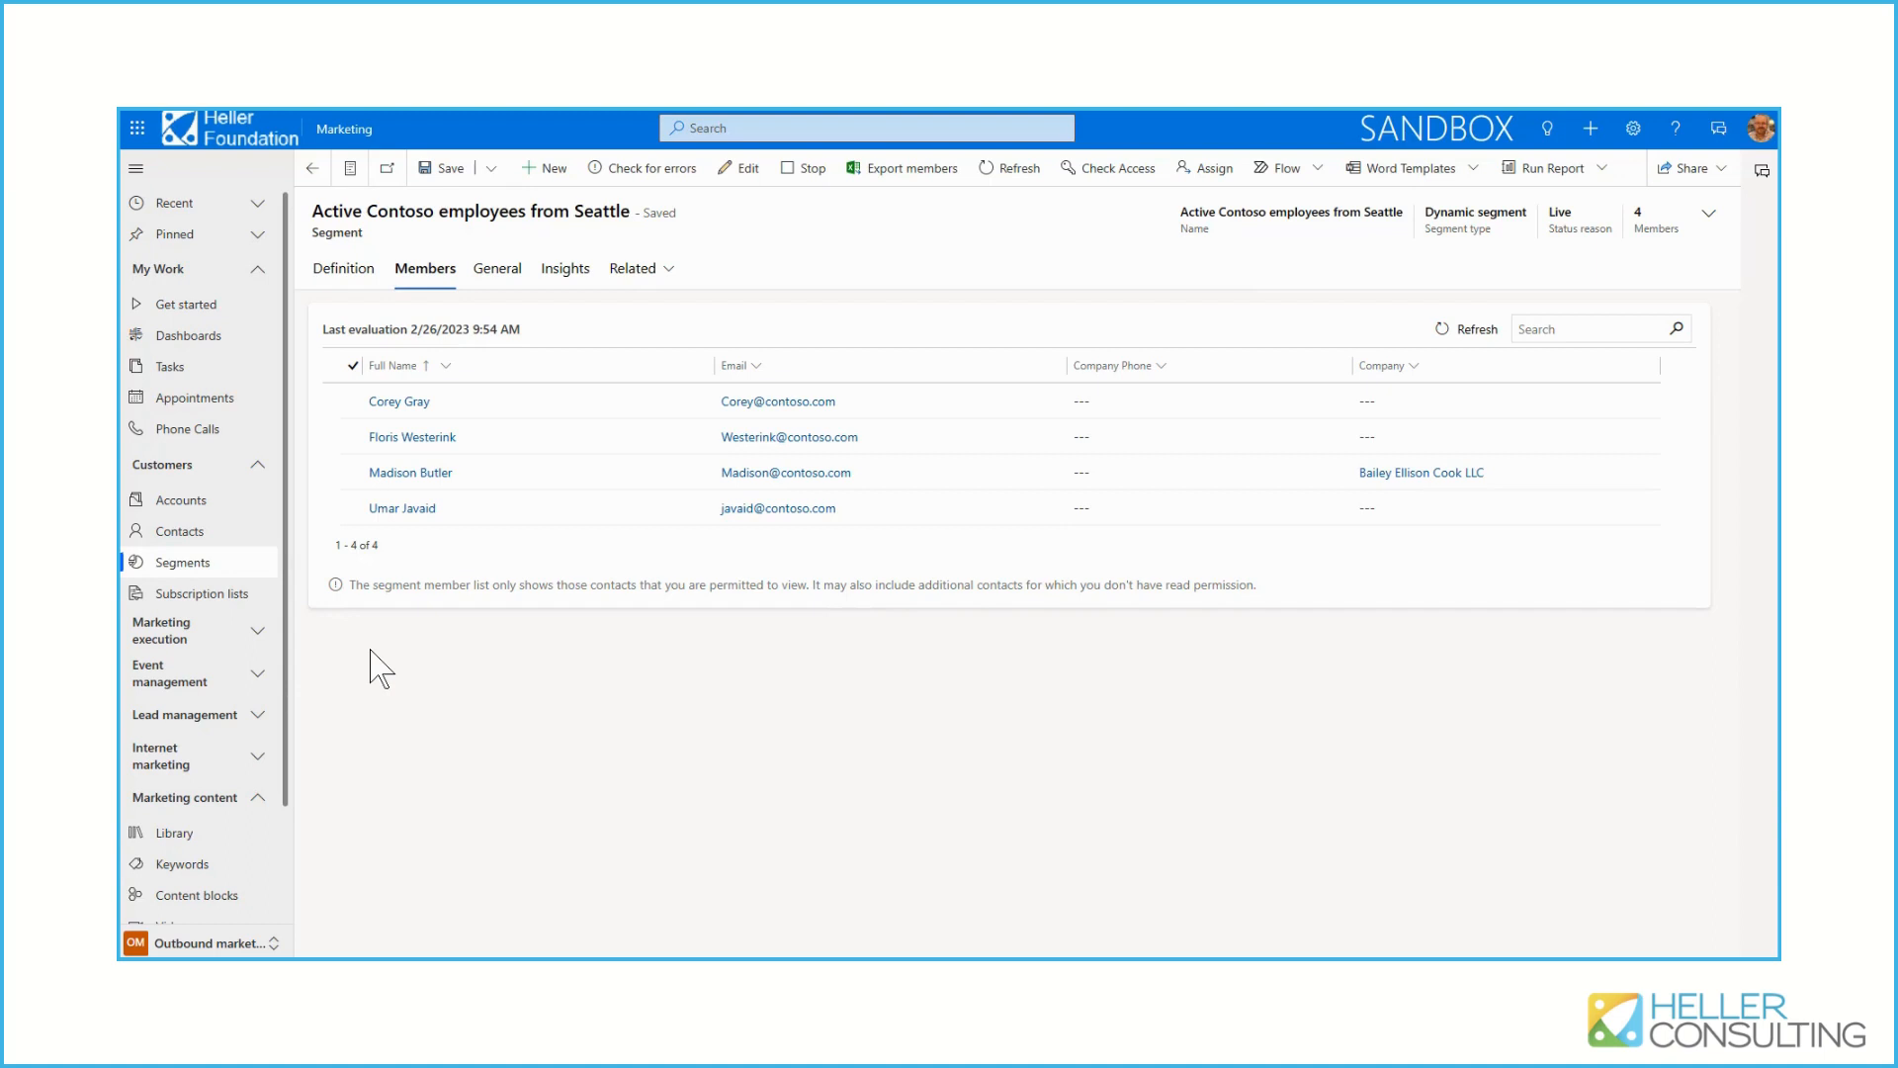
# View the additional save options available for the segment without choosing one
pyautogui.click(491, 173)
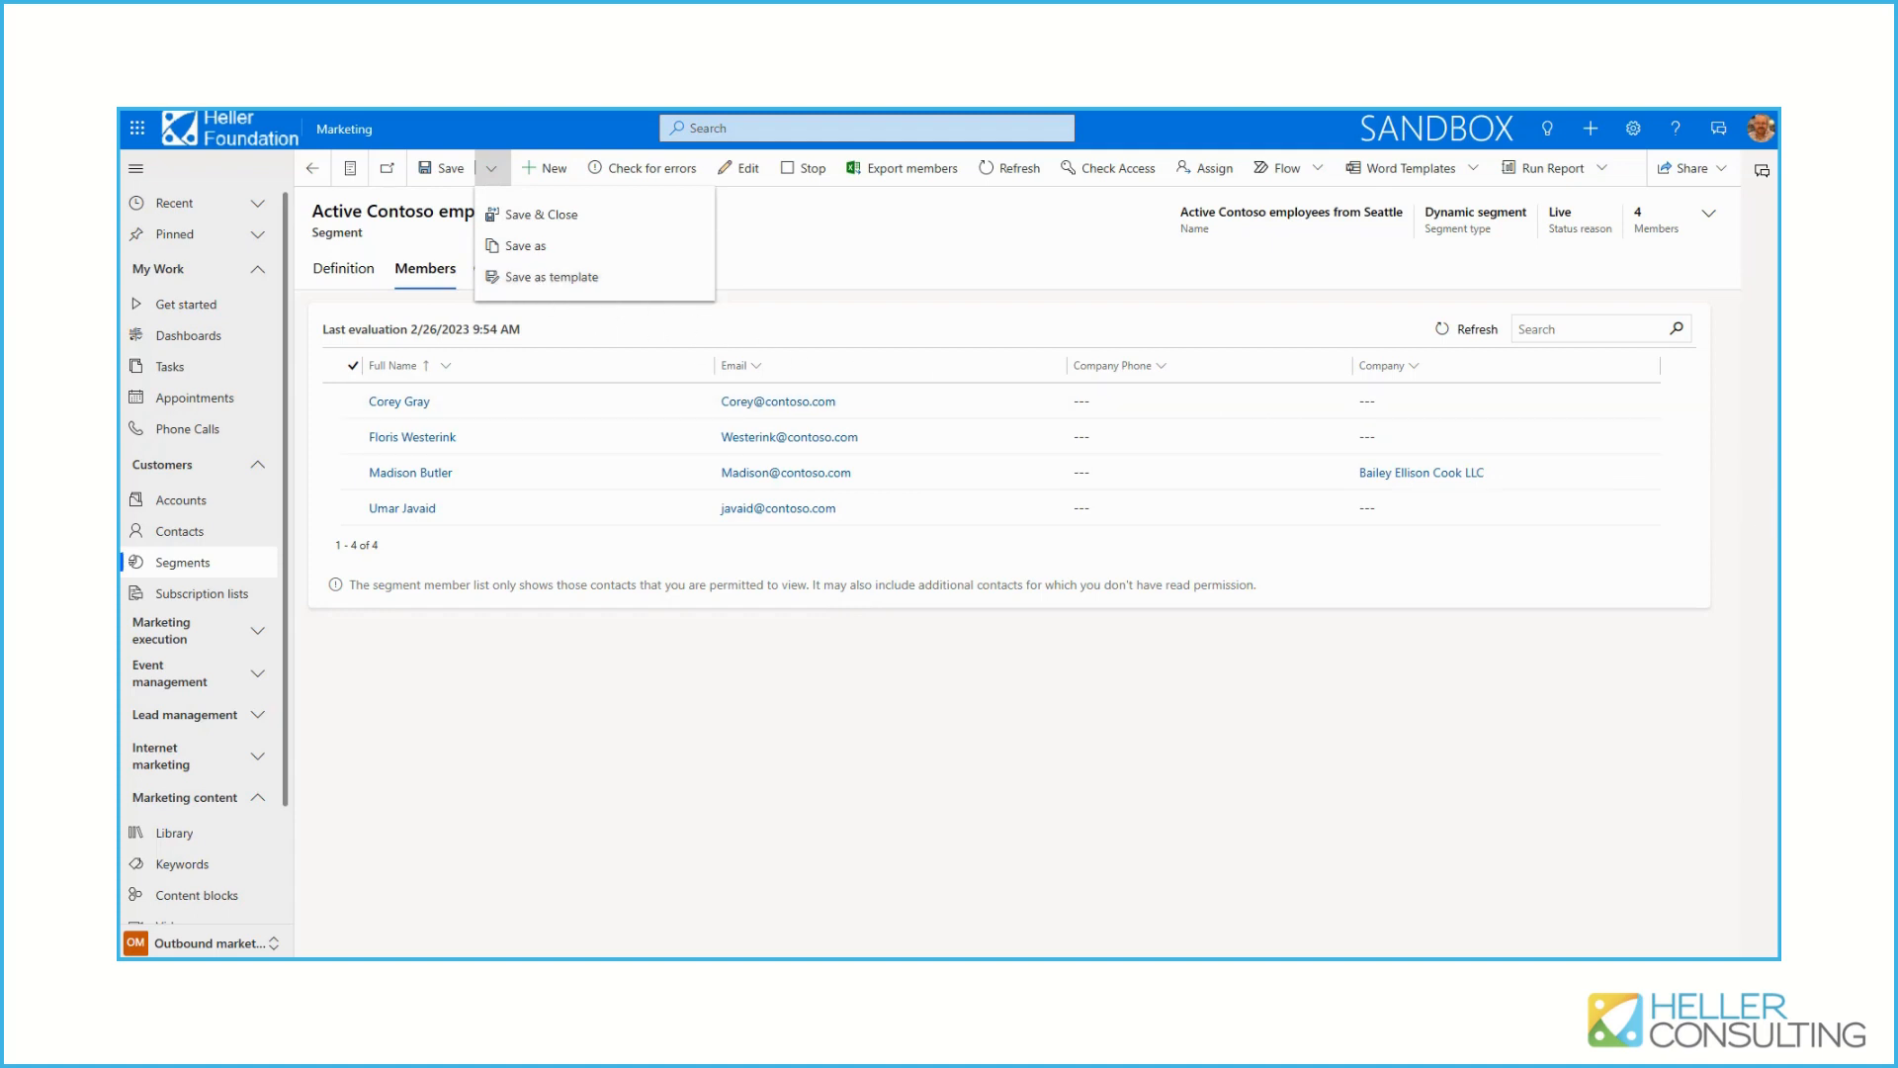
pyautogui.press('Escape')
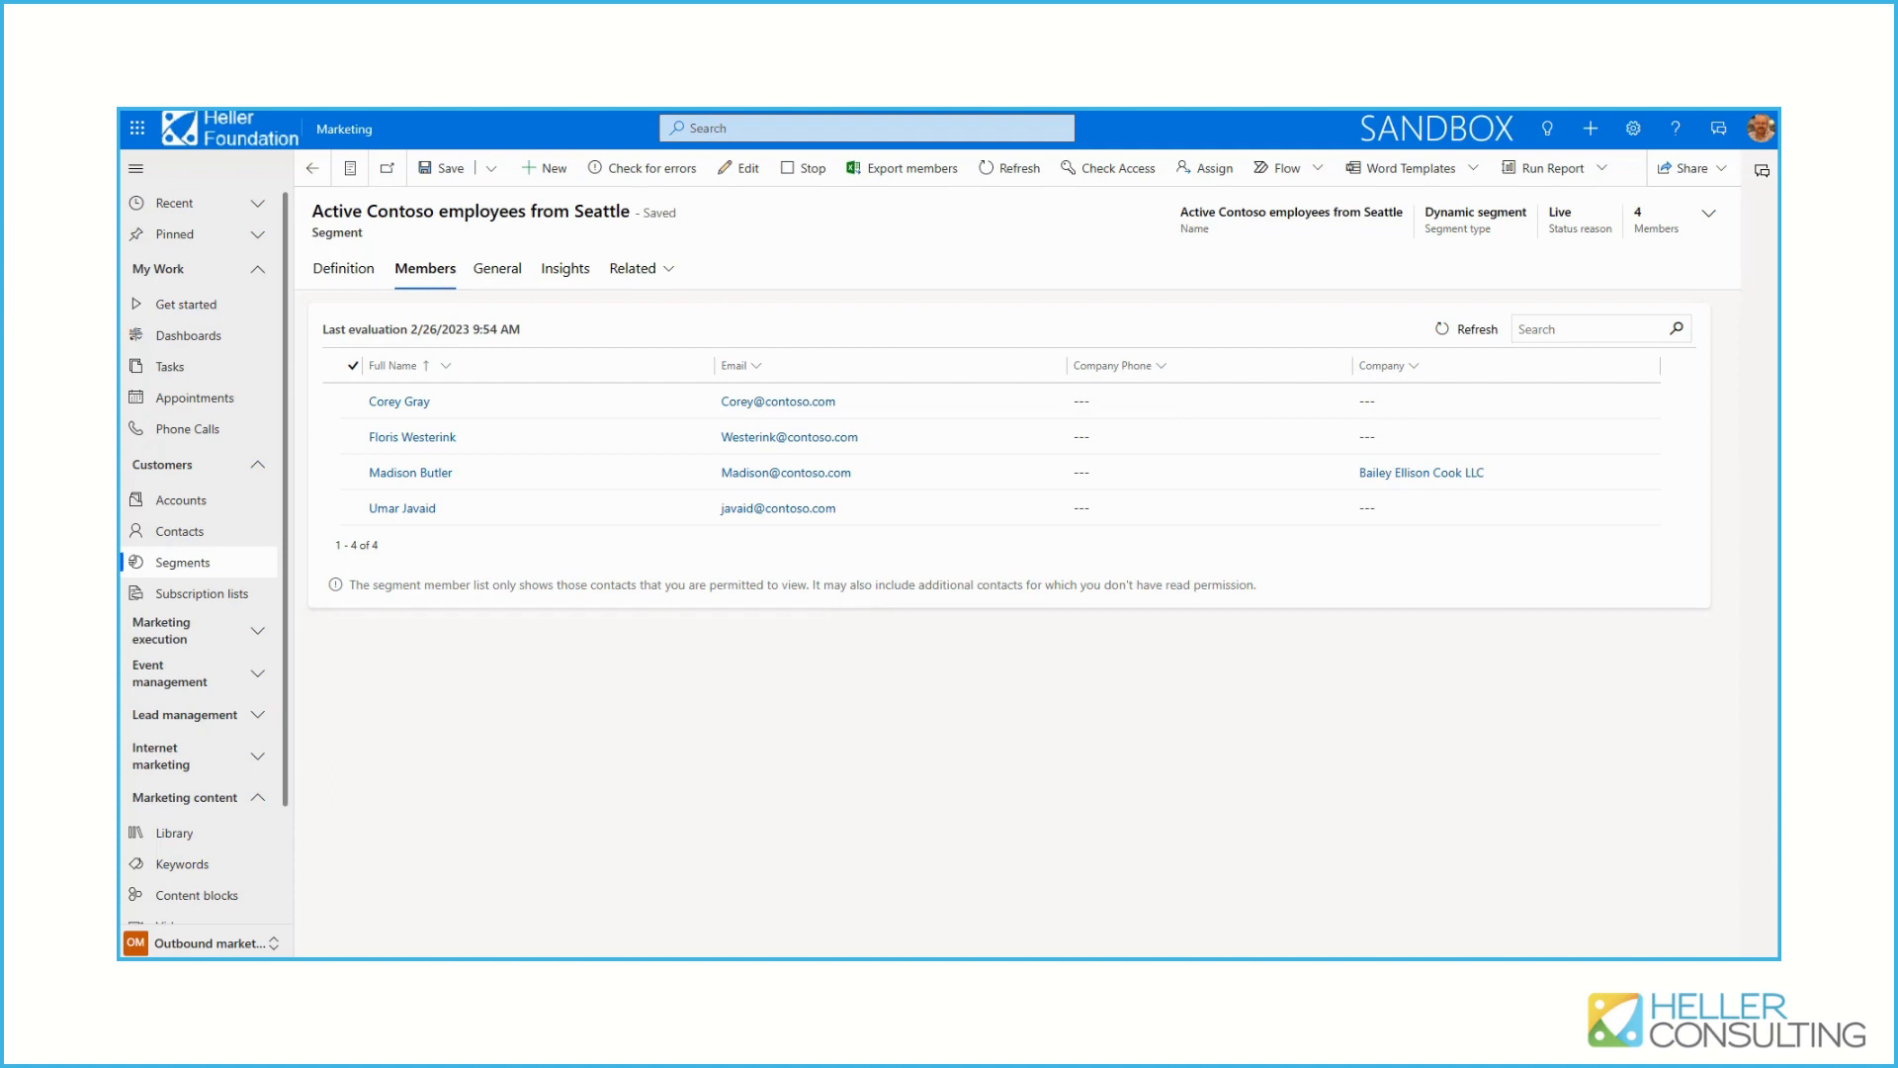